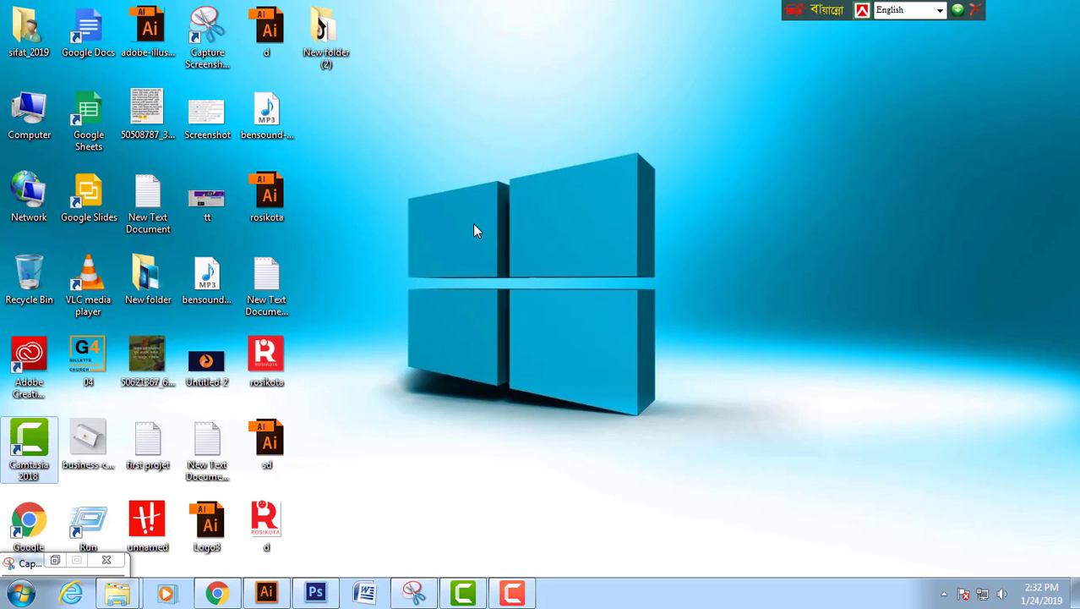
- Switch to Illustrator and create a new document from the Letter print preset, 612 x 792 pt, in CMYK Color
{"action": "right_click", "coordinate": [474, 225]}
{"action": "left_click", "coordinate": [521, 269]}
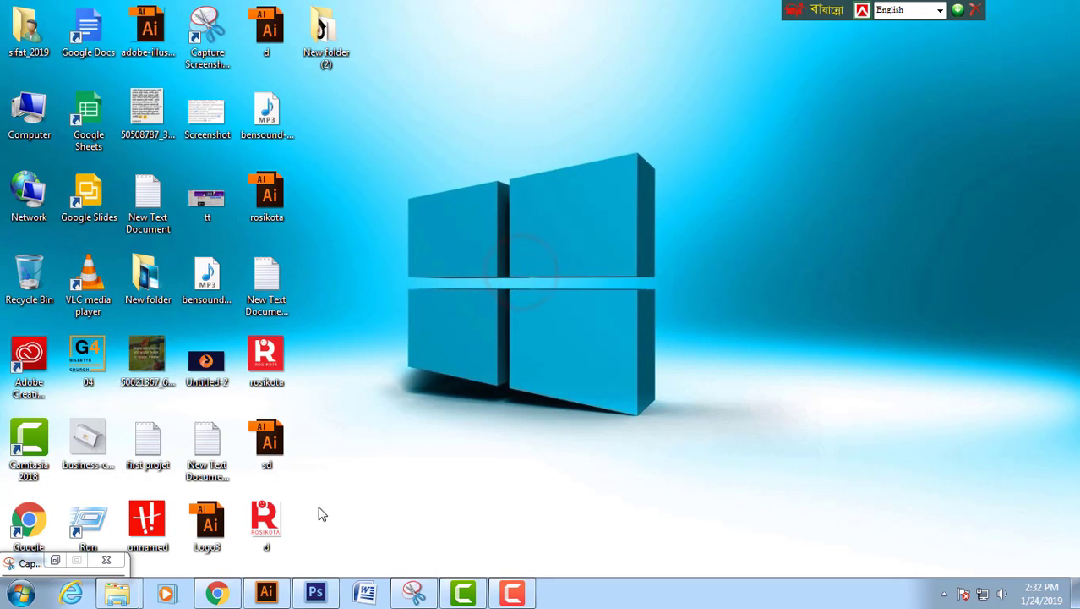
{"action": "left_click", "coordinate": [265, 594]}
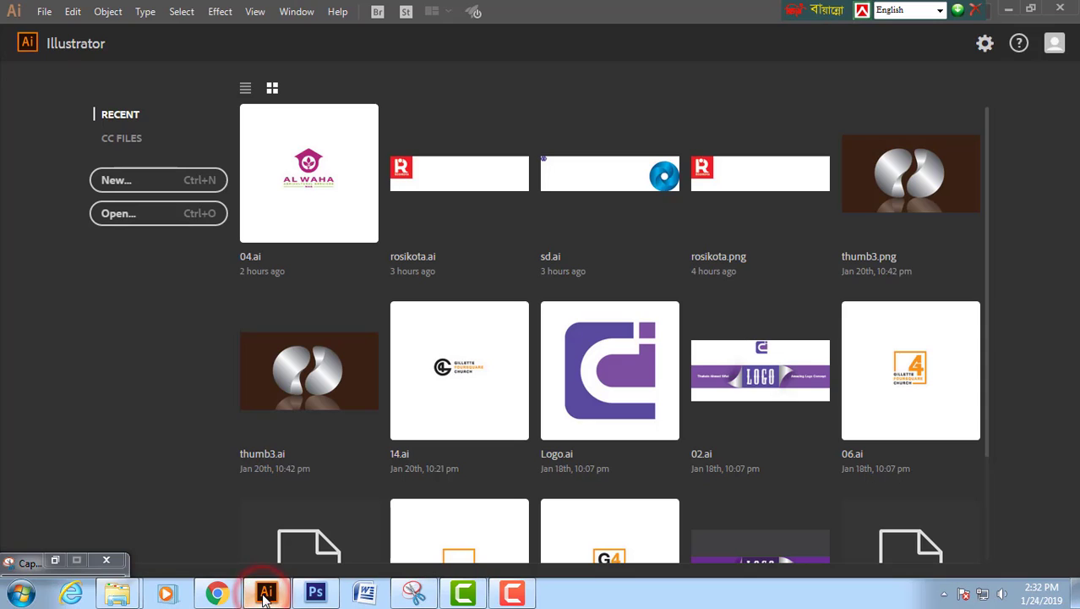
{"action": "left_click", "coordinate": [173, 181]}
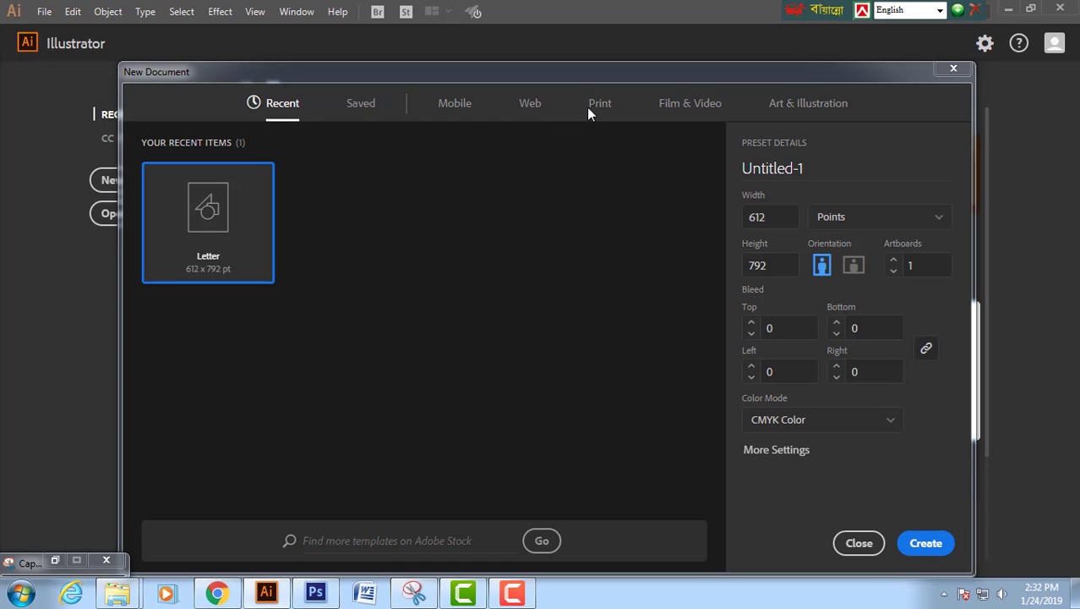
{"action": "left_click", "coordinate": [597, 105]}
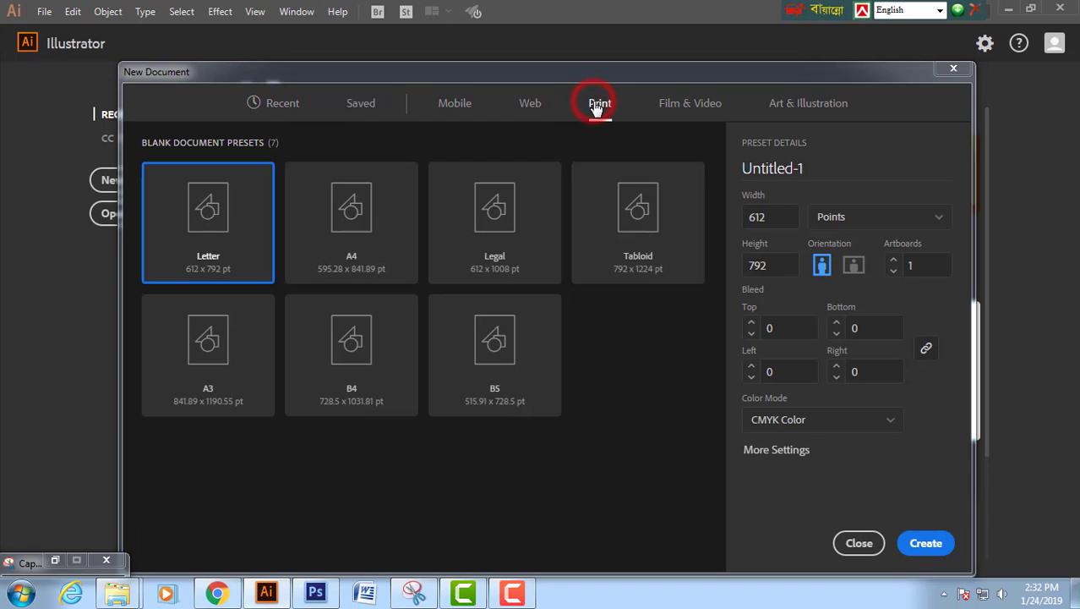
{"action": "left_click", "coordinate": [923, 548]}
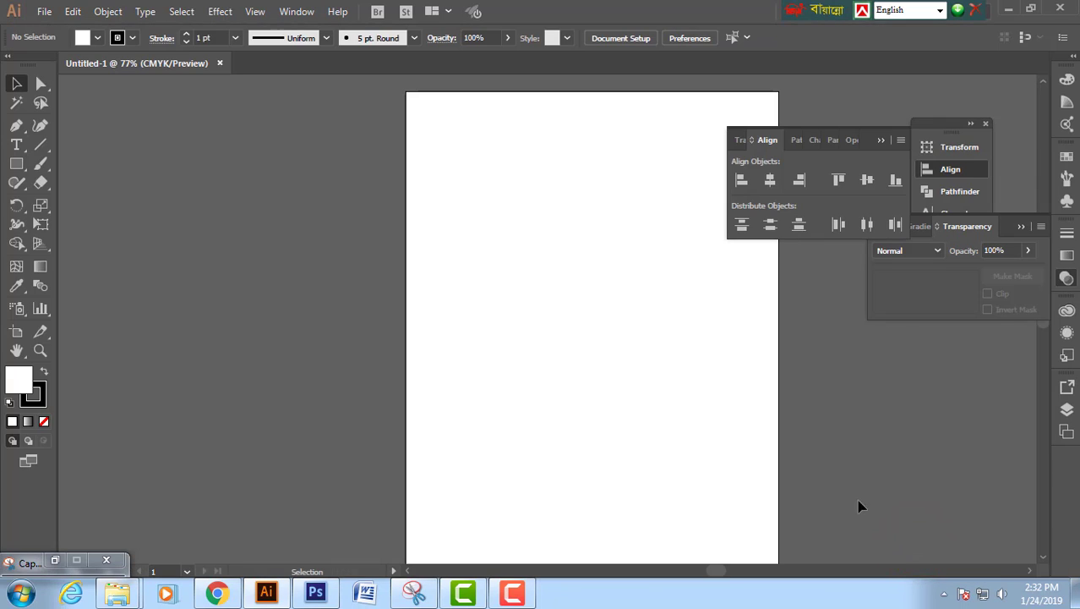
- Draw a circle about 223 pt in diameter on the artboard and give it a black fill with no stroke
{"action": "left_click_drag", "start_coordinate": [627, 260], "coordinate": [442, 249]}
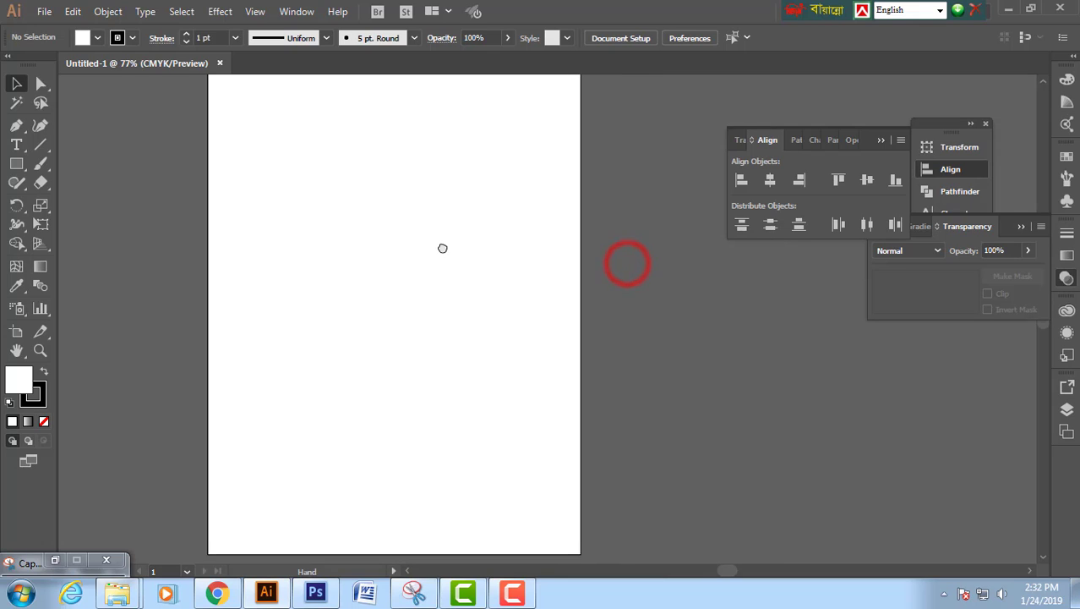
{"action": "left_click_drag", "start_coordinate": [16, 164], "coordinate": [50, 203]}
{"action": "left_click_drag", "start_coordinate": [324, 221], "coordinate": [461, 275]}
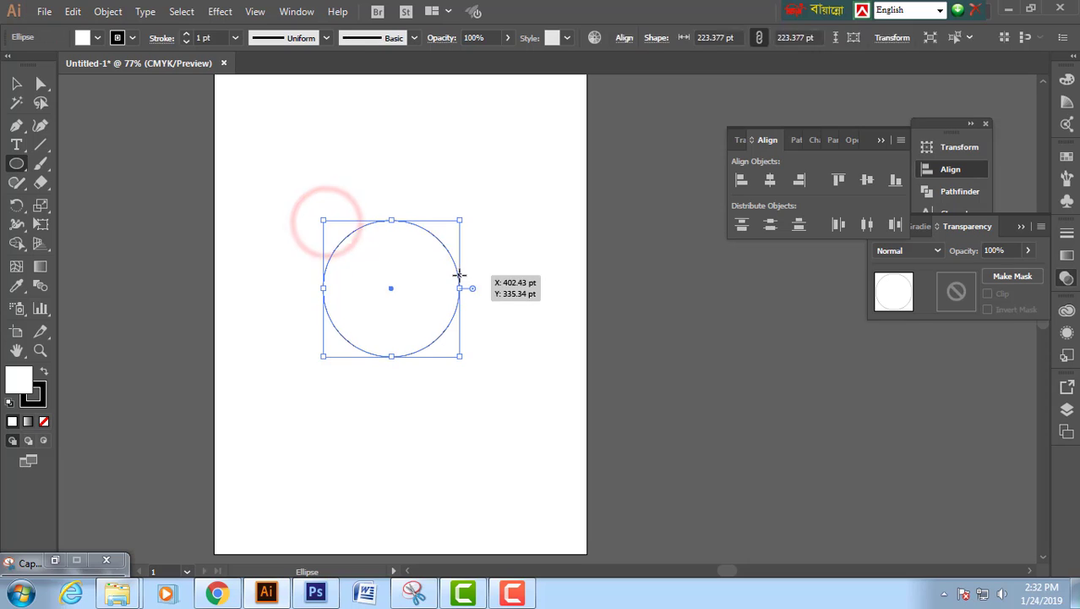
{"action": "left_click", "coordinate": [16, 83]}
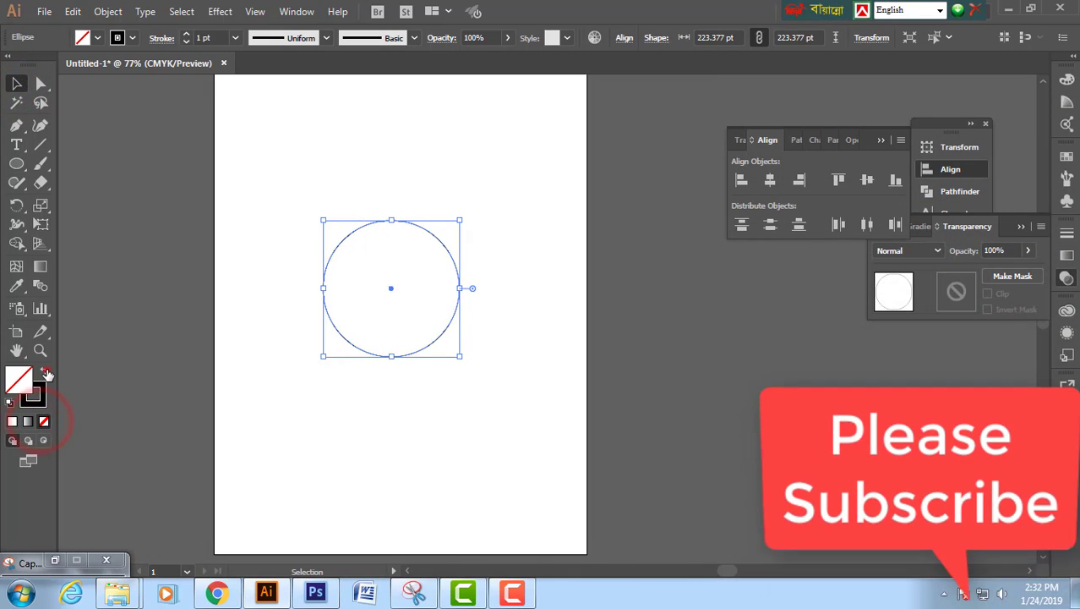
{"action": "left_click", "coordinate": [46, 372]}
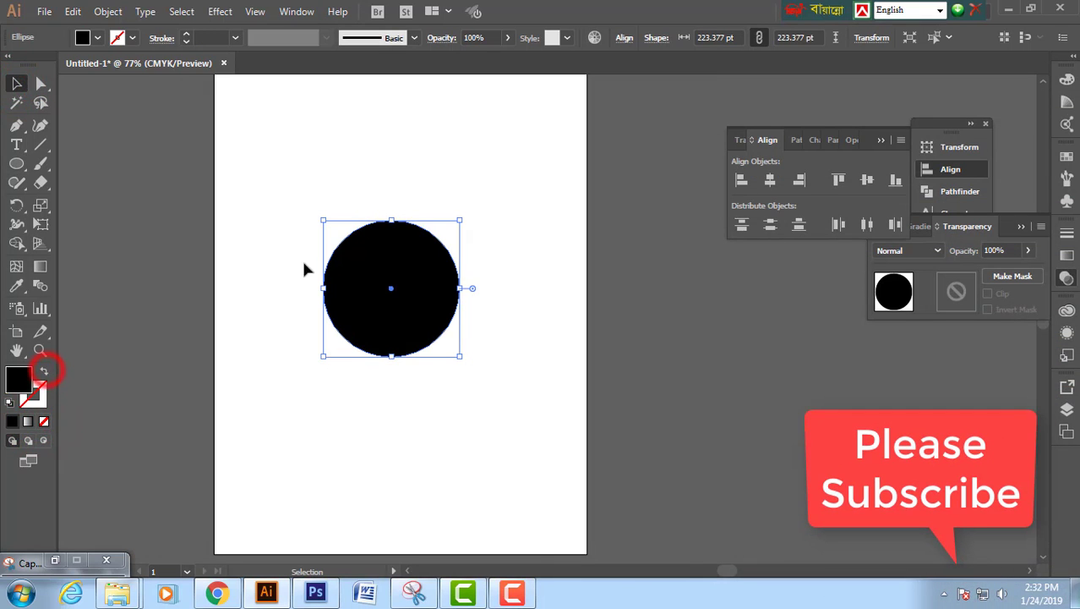
{"action": "left_click", "coordinate": [341, 196]}
{"action": "left_click", "coordinate": [412, 269]}
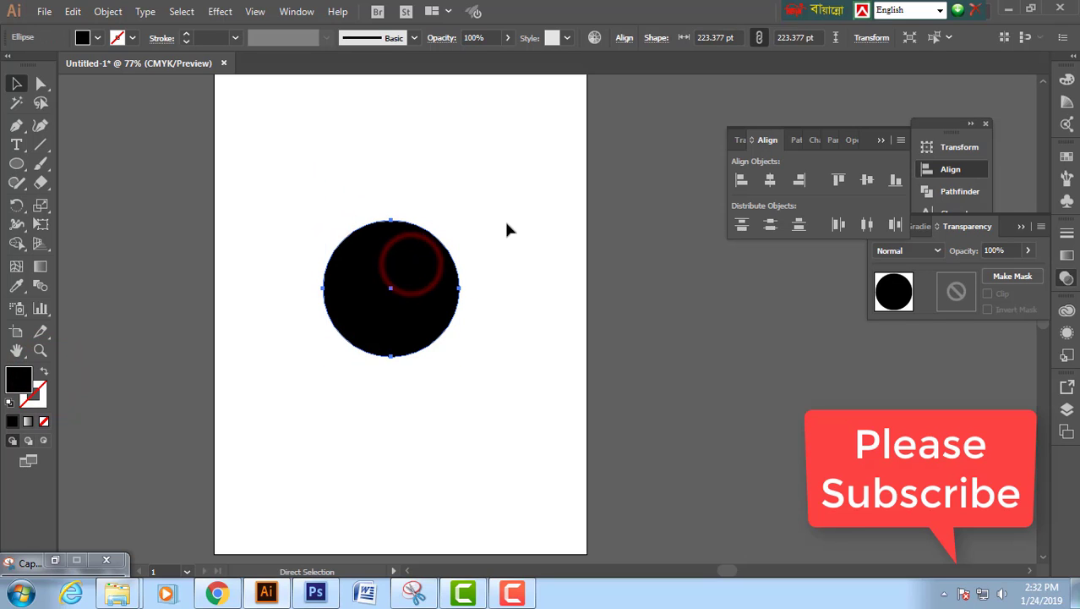
- Paste a copy of the black circle in front and scale it from its centre to about 151 pt in diameter
{"action": "left_click", "coordinate": [74, 12]}
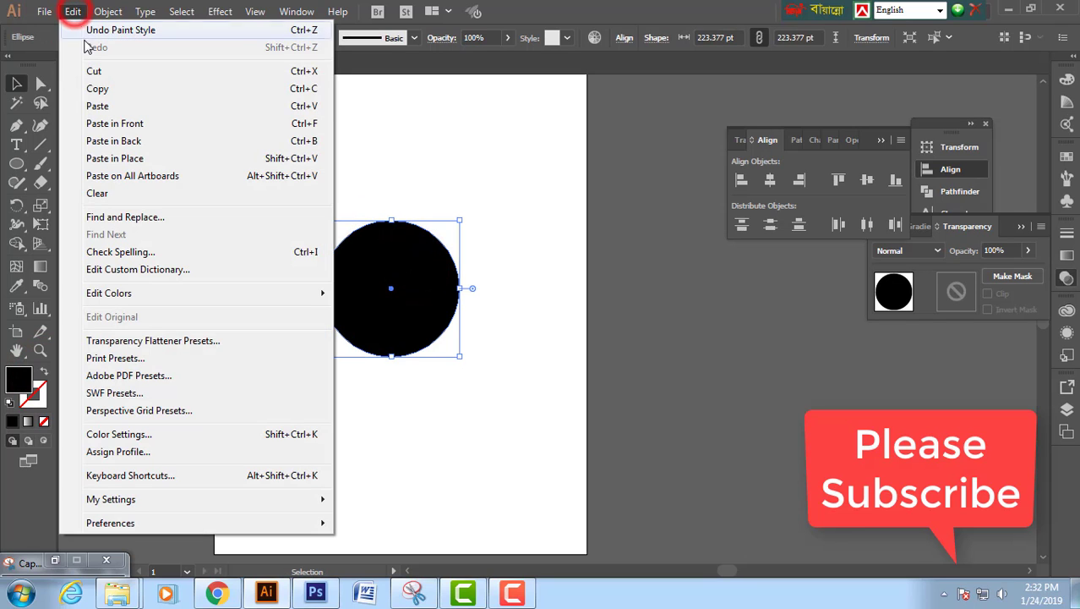
{"action": "left_click", "coordinate": [110, 87]}
{"action": "left_click", "coordinate": [72, 12]}
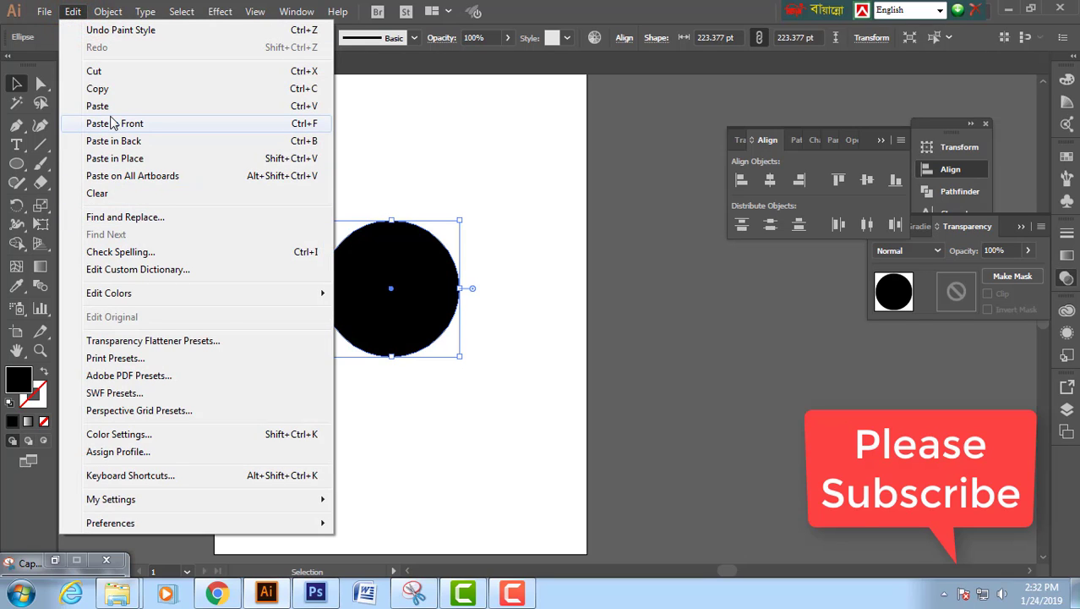
{"action": "left_click", "coordinate": [114, 125]}
{"action": "left_click", "coordinate": [350, 181]}
{"action": "left_click", "coordinate": [390, 265]}
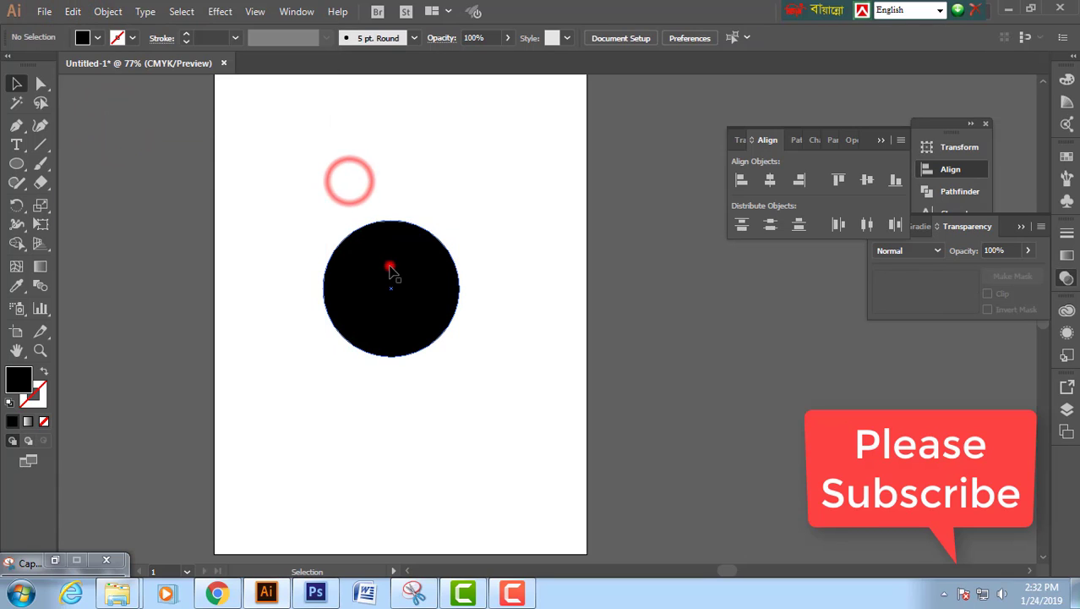
{"action": "left_click_drag", "start_coordinate": [462, 359], "coordinate": [438, 337]}
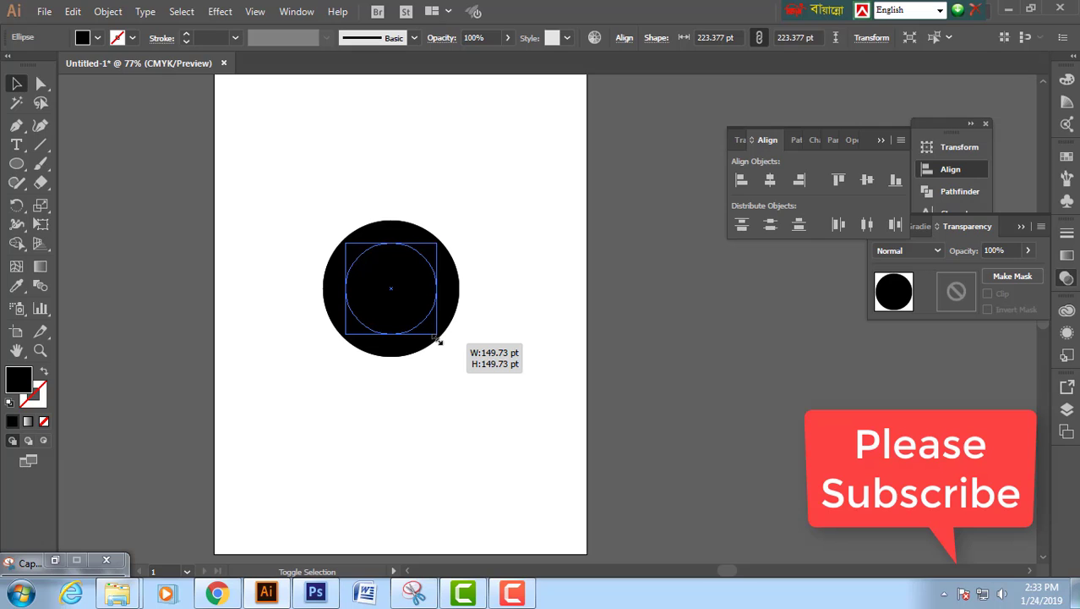
{"action": "left_click_drag", "start_coordinate": [438, 339], "coordinate": [438, 337]}
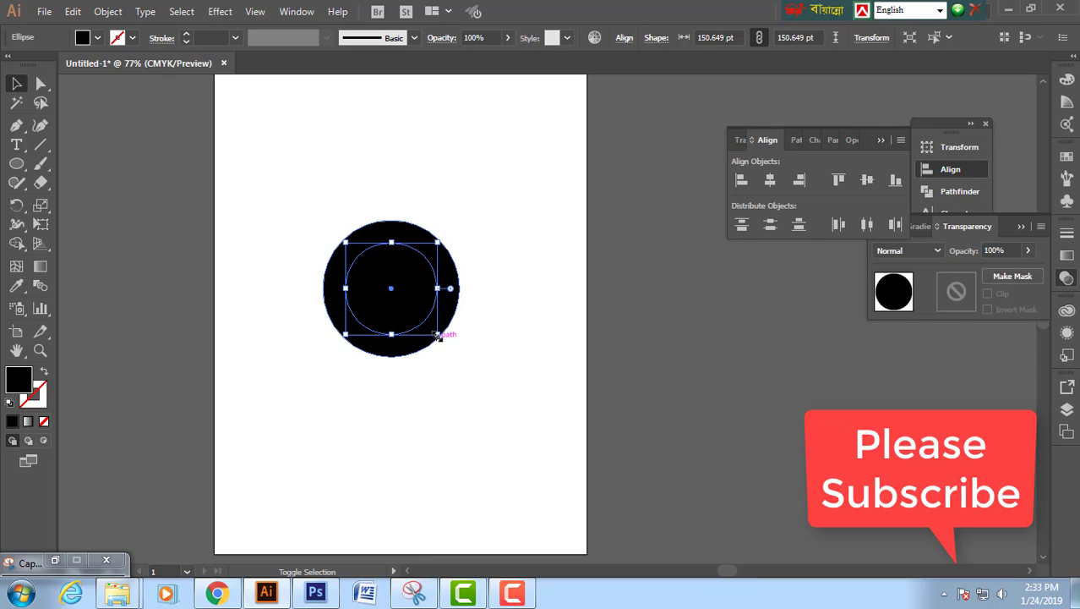
- Align the centres of both circles horizontally and vertically, and cut the small one out of the large one with Minus Front
{"action": "left_click", "coordinate": [454, 209]}
{"action": "left_click_drag", "start_coordinate": [328, 190], "coordinate": [465, 281]}
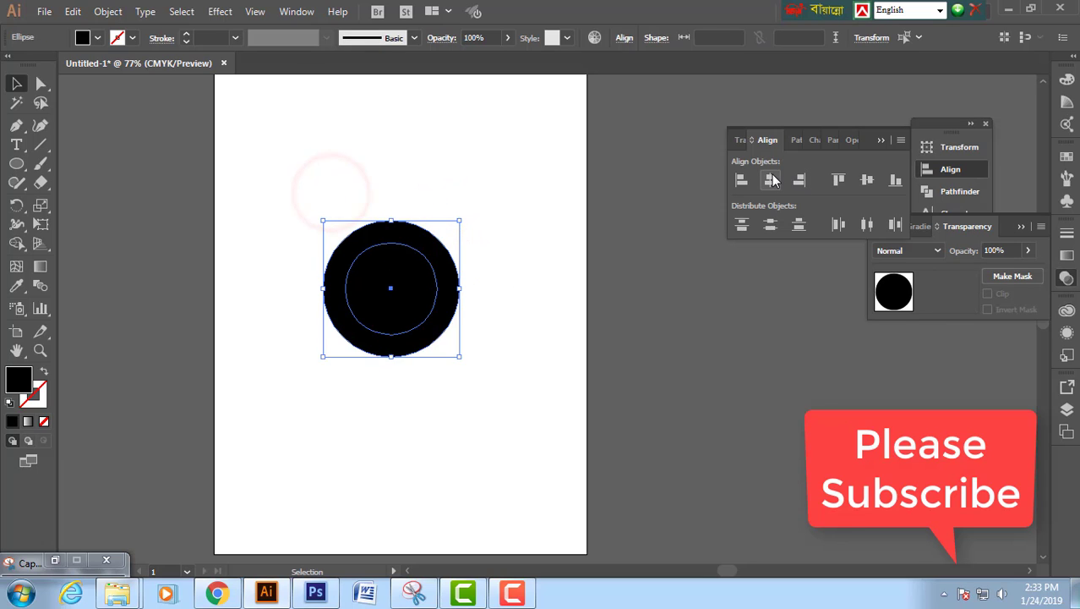
{"action": "left_click", "coordinate": [771, 180]}
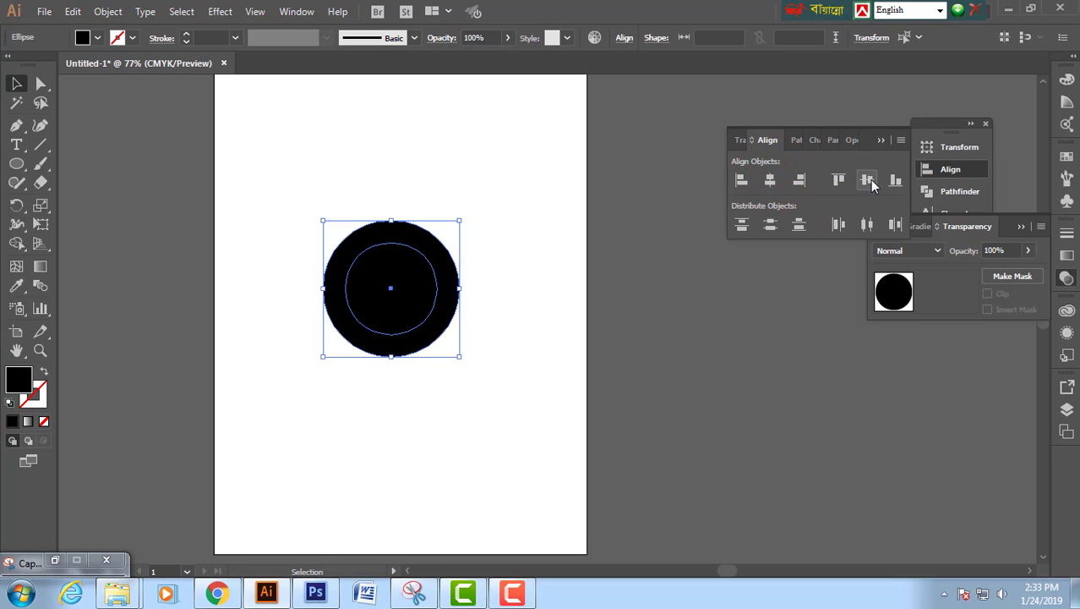
{"action": "left_click", "coordinate": [869, 179]}
{"action": "left_click", "coordinate": [795, 141]}
{"action": "left_click", "coordinate": [772, 180]}
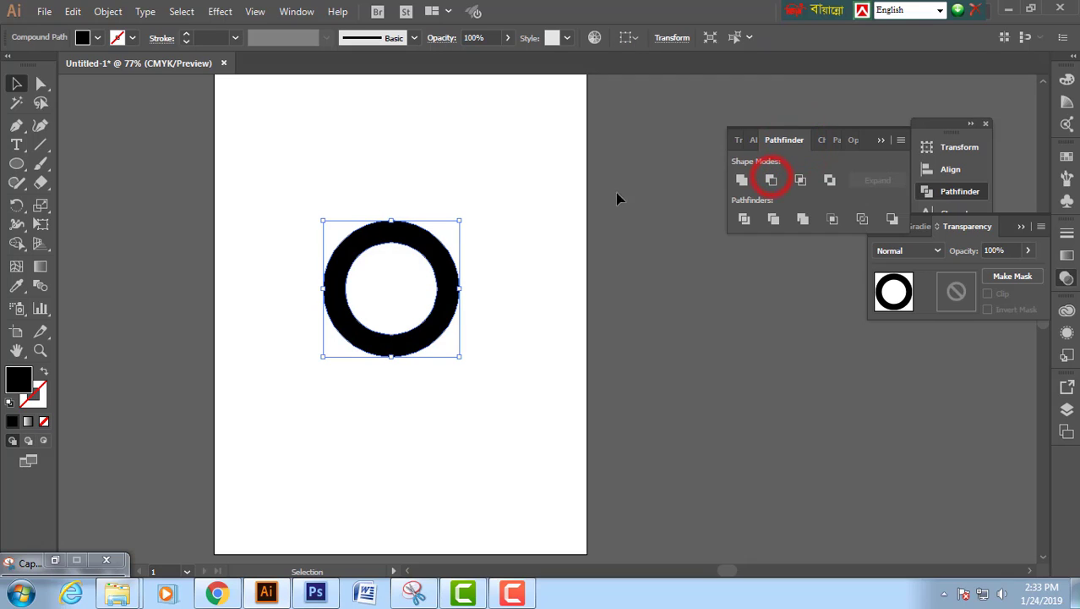
{"action": "left_click", "coordinate": [484, 165]}
- Draw a small black square above and left of the ring and rotate it into a diamond
{"action": "key", "text": "space"}
{"action": "left_click_drag", "start_coordinate": [463, 187], "coordinate": [457, 202]}
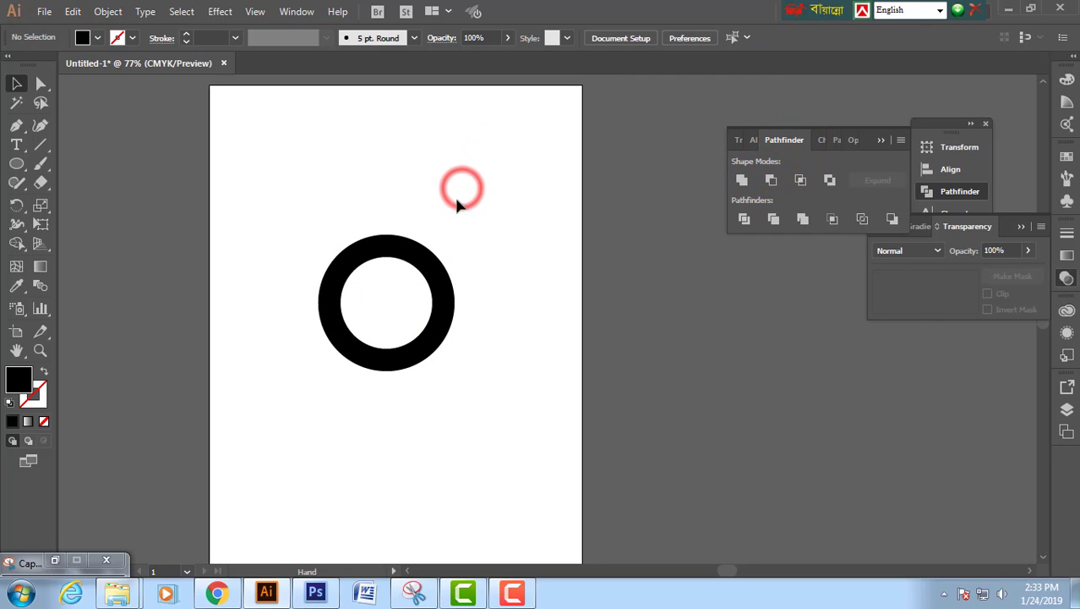
{"action": "left_click_drag", "start_coordinate": [16, 163], "coordinate": [52, 166]}
{"action": "left_click_drag", "start_coordinate": [254, 159], "coordinate": [327, 181]}
{"action": "left_click", "coordinate": [17, 86]}
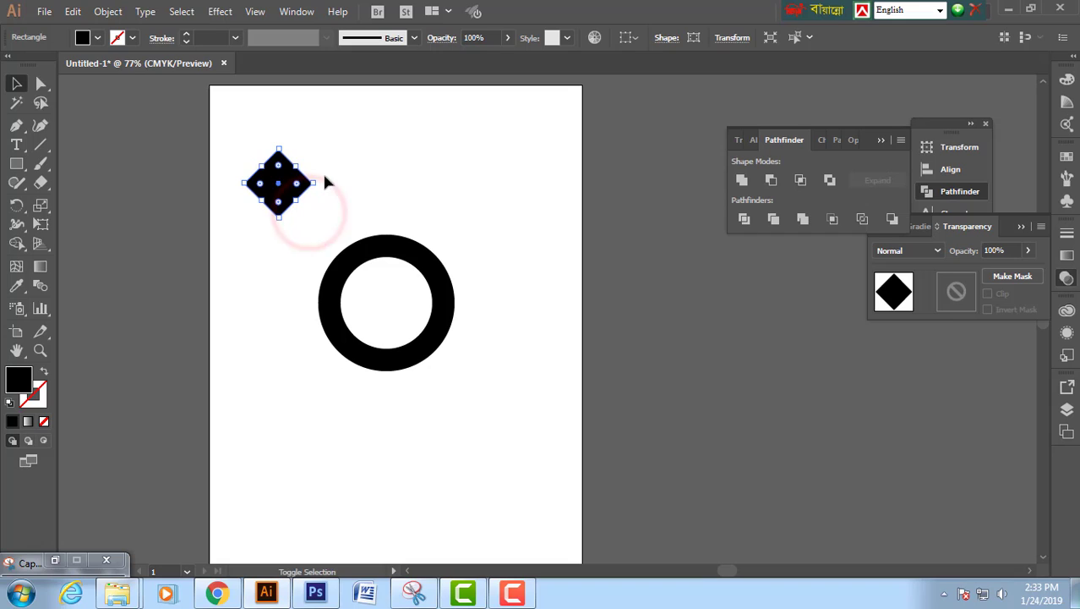
- Delete the diamond's lowest anchor point to turn it into a roof-like triangle
{"action": "left_click", "coordinate": [40, 84]}
{"action": "left_click", "coordinate": [311, 145]}
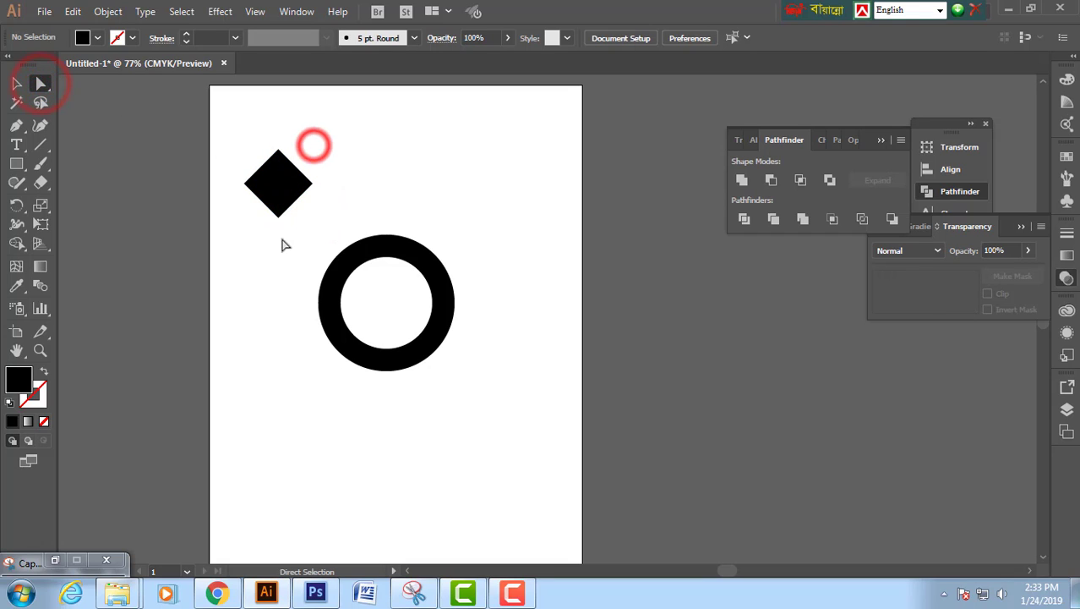
{"action": "left_click_drag", "start_coordinate": [265, 234], "coordinate": [292, 213]}
{"action": "key", "text": "Delete"}
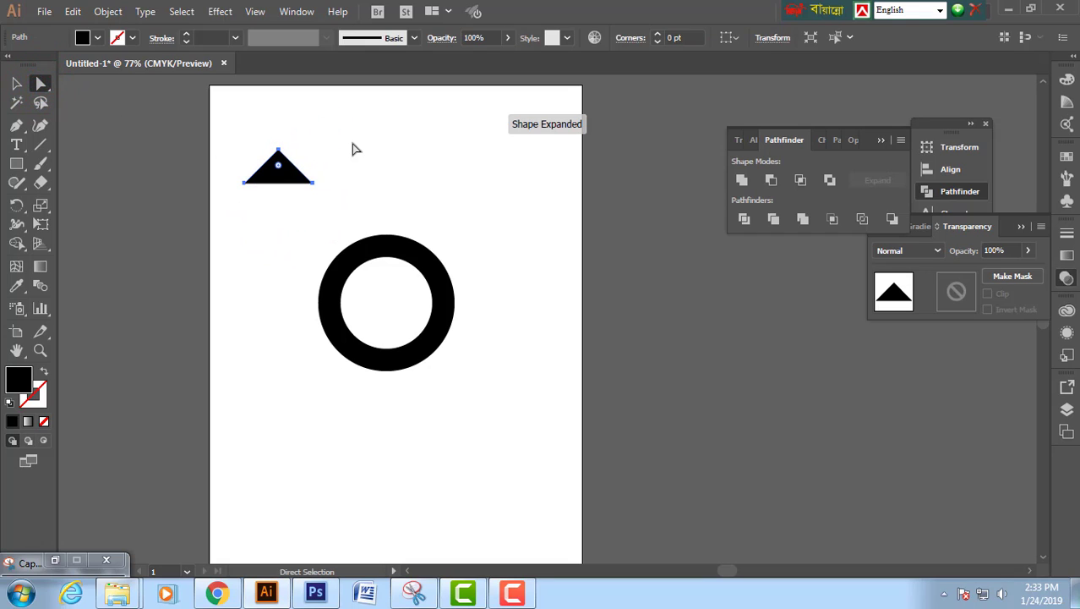
{"action": "left_click", "coordinate": [353, 140]}
- Enlarge the triangle and place it over the top of the ring as a roof
{"action": "left_click_drag", "start_coordinate": [278, 152], "coordinate": [466, 219]}
{"action": "left_click", "coordinate": [16, 83]}
{"action": "left_click_drag", "start_coordinate": [380, 171], "coordinate": [418, 241]}
- Align the triangle and the ring on their horizontal centres
{"action": "left_click_drag", "start_coordinate": [483, 176], "coordinate": [372, 273]}
{"action": "left_click", "coordinate": [754, 140]}
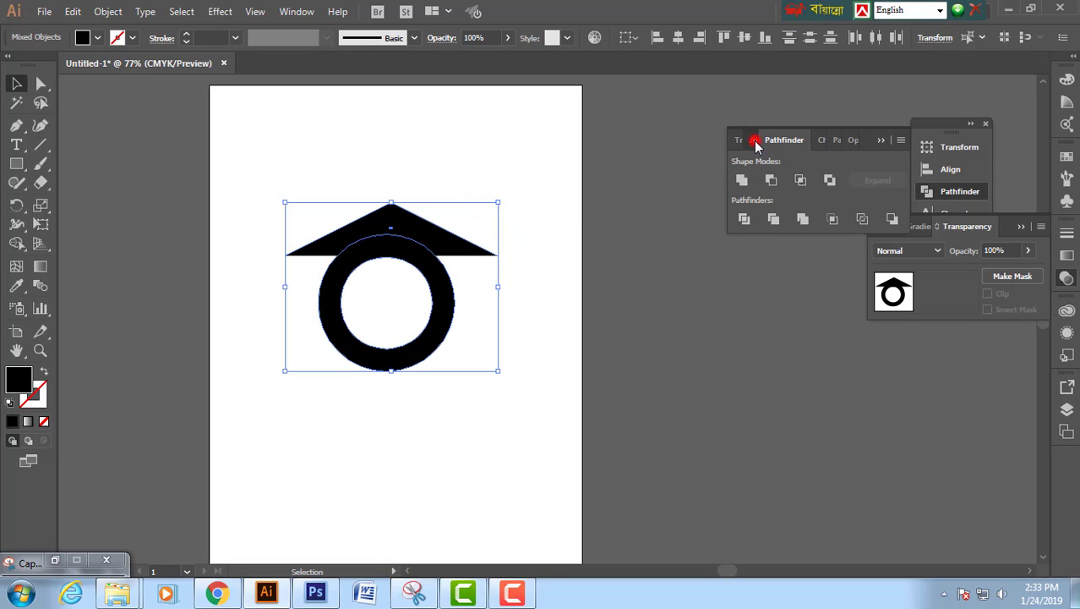
{"action": "left_click", "coordinate": [770, 179]}
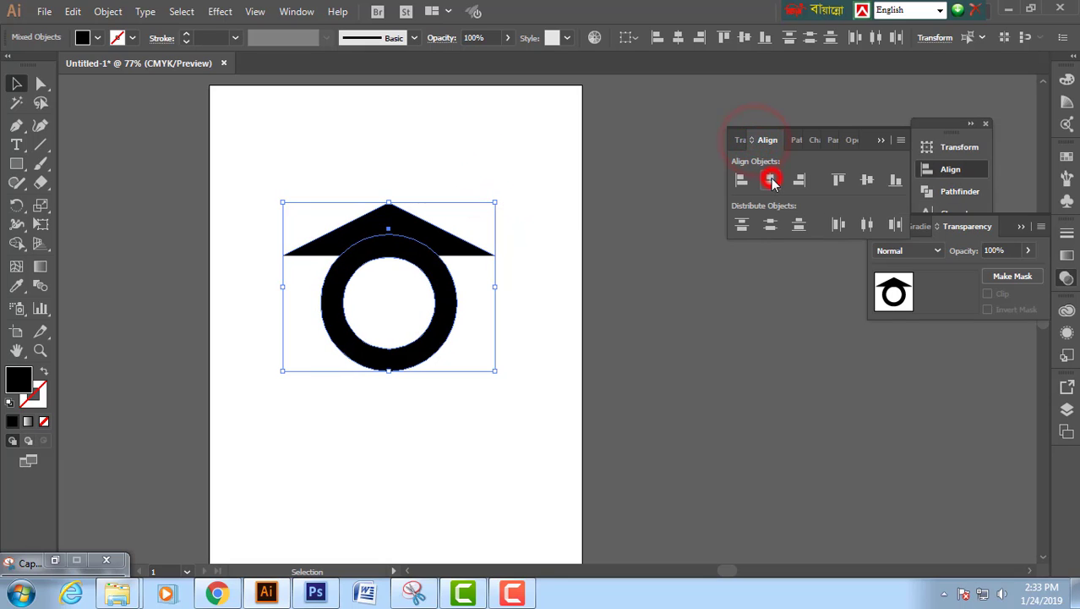
{"action": "left_click", "coordinate": [504, 176]}
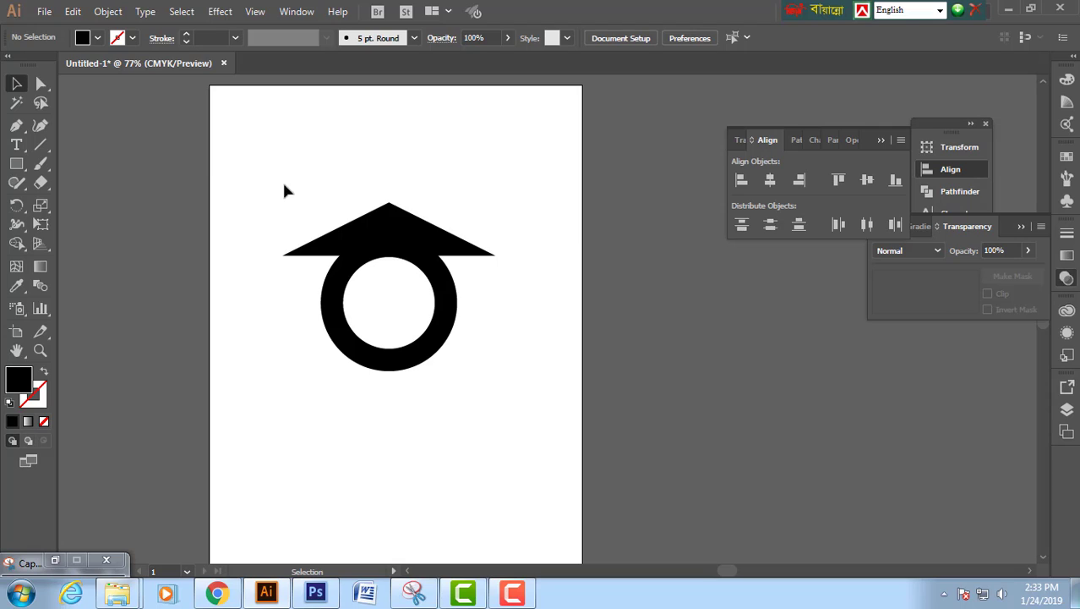
- Scale the roof triangle down slightly around its centre and nudge it up a little on the ring
{"action": "left_click", "coordinate": [393, 210]}
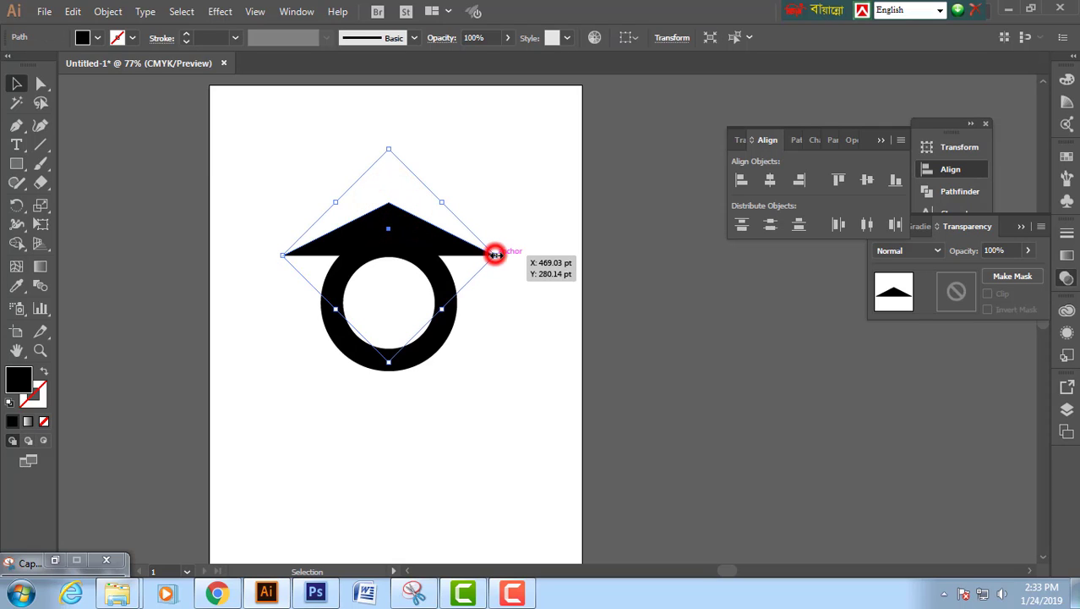
{"action": "left_click_drag", "start_coordinate": [496, 253], "coordinate": [480, 255]}
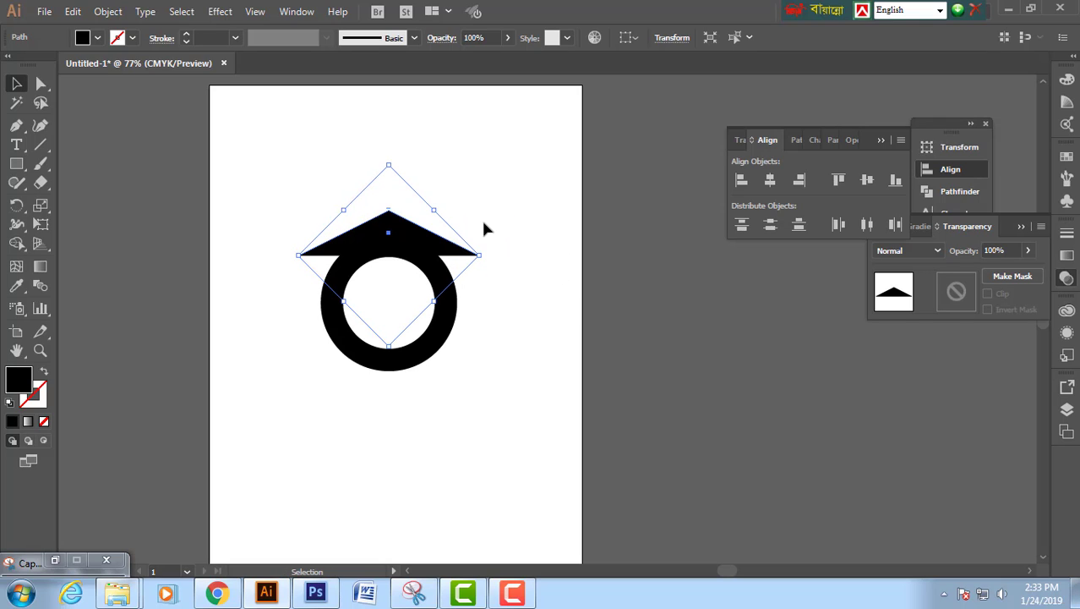
{"action": "key", "text": "Up"}
{"action": "key", "text": "Up"}
{"action": "key", "text": "Up"}
{"action": "key", "text": "Up"}
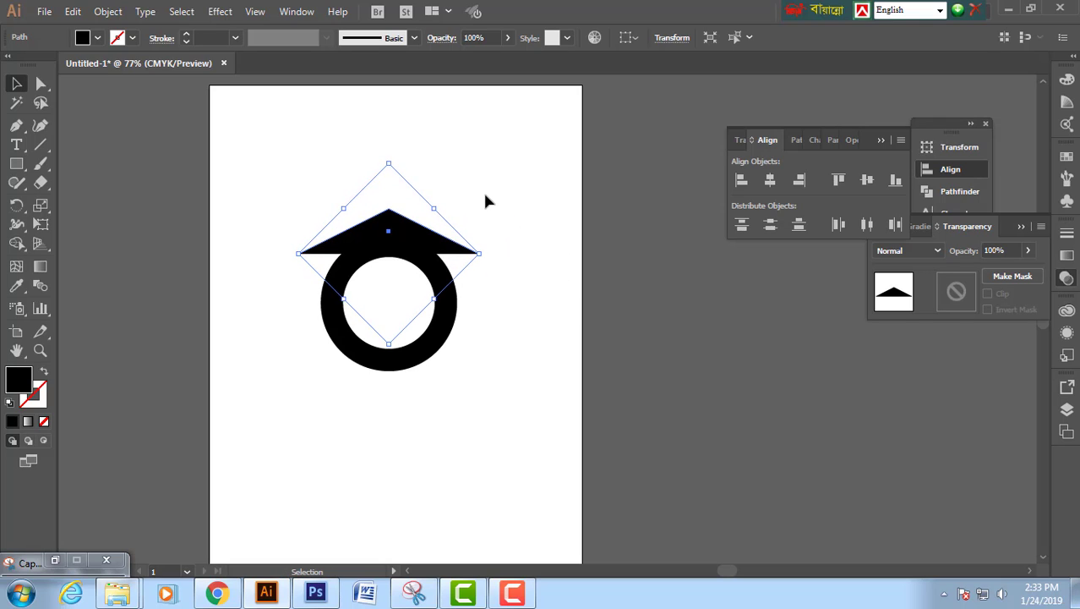
- Unite the roof triangle and the ring into a single shape
{"action": "left_click", "coordinate": [479, 198]}
{"action": "left_click_drag", "start_coordinate": [325, 186], "coordinate": [474, 270]}
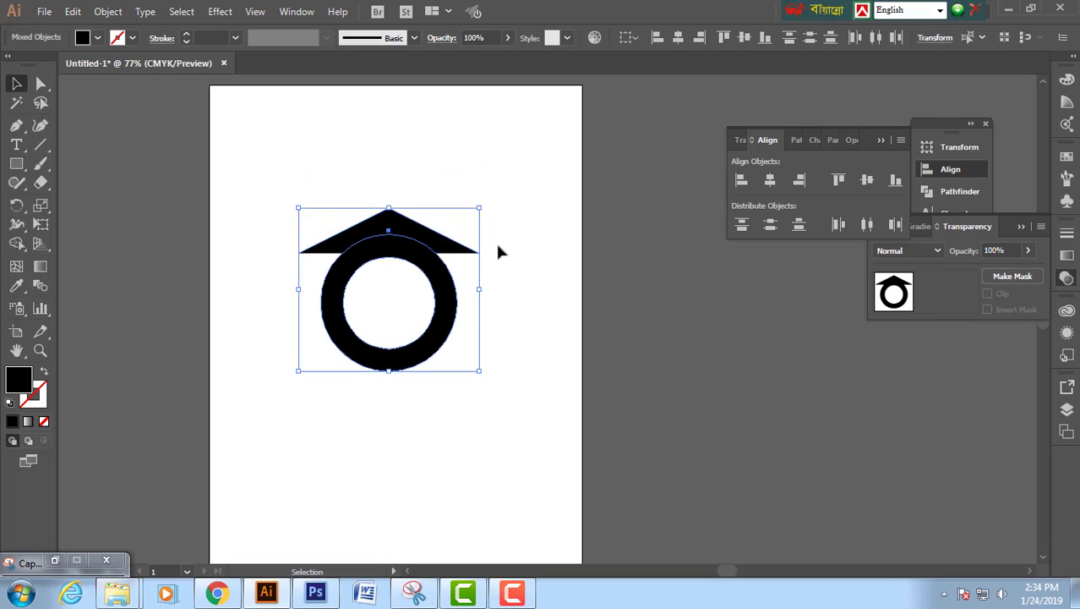
{"action": "left_click", "coordinate": [799, 140]}
{"action": "left_click", "coordinate": [741, 181]}
{"action": "left_click", "coordinate": [480, 172]}
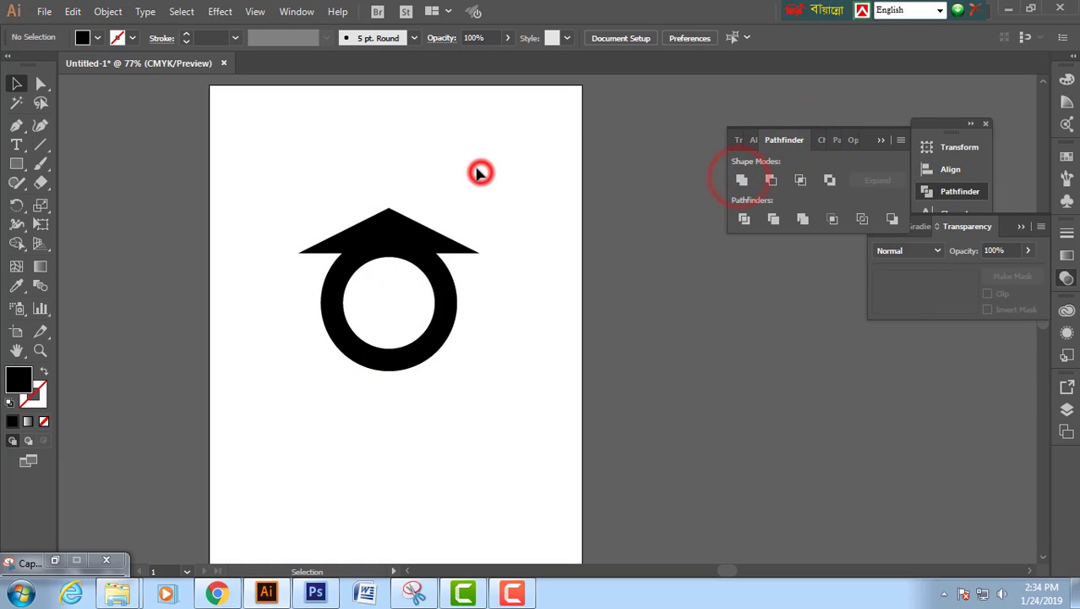
- Round the two inner corners where the roof meets the ring, one on each side
{"action": "left_click", "coordinate": [340, 252]}
{"action": "left_click_drag", "start_coordinate": [328, 257], "coordinate": [268, 234]}
{"action": "left_click", "coordinate": [267, 229]}
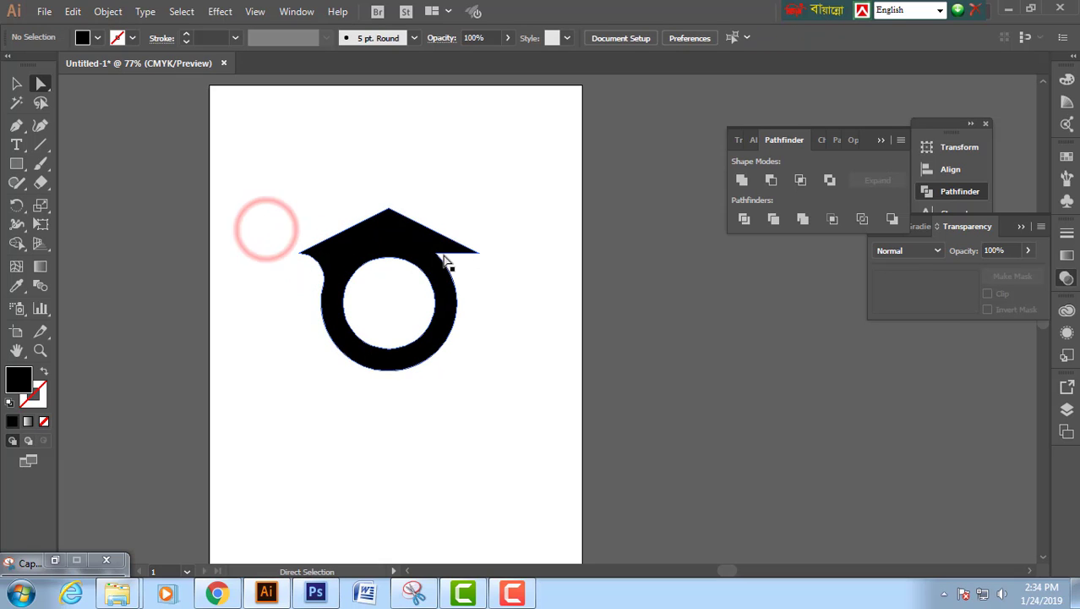
{"action": "left_click", "coordinate": [437, 256]}
{"action": "left_click_drag", "start_coordinate": [449, 265], "coordinate": [552, 252]}
{"action": "left_click", "coordinate": [545, 239]}
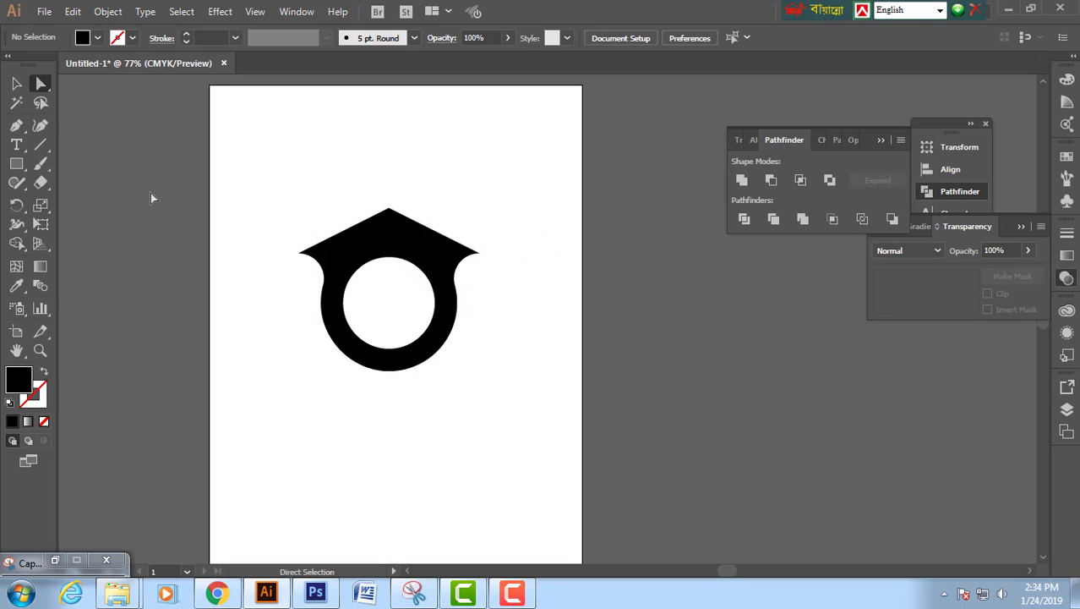
- Draw a small black square above and left of the house shape and duplicate it just to its right
{"action": "left_click", "coordinate": [18, 165]}
{"action": "left_click", "coordinate": [79, 161]}
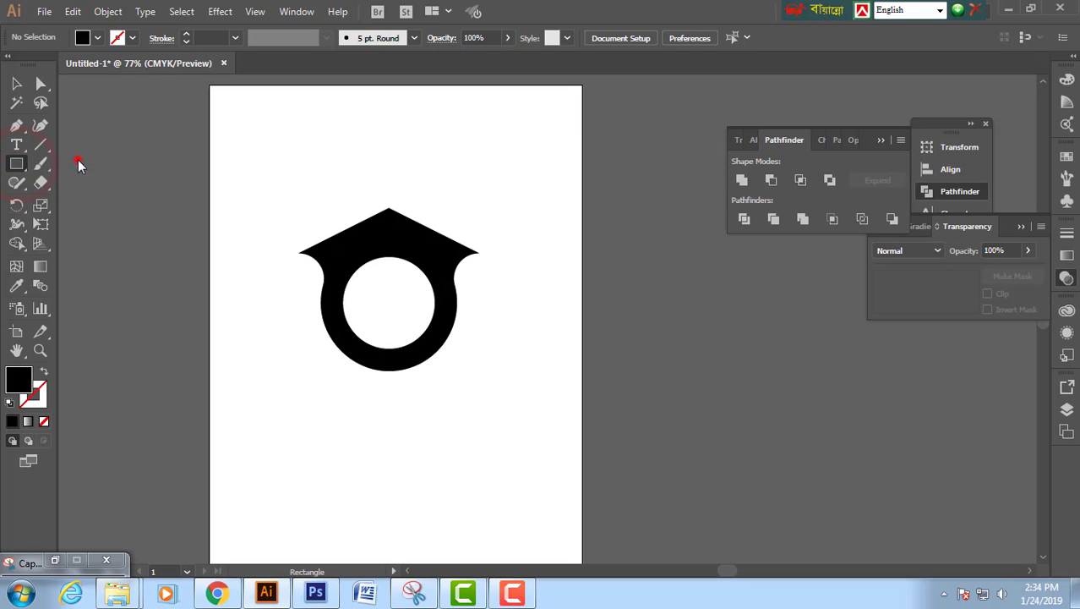
{"action": "left_click_drag", "start_coordinate": [250, 143], "coordinate": [281, 174]}
{"action": "left_click", "coordinate": [14, 85]}
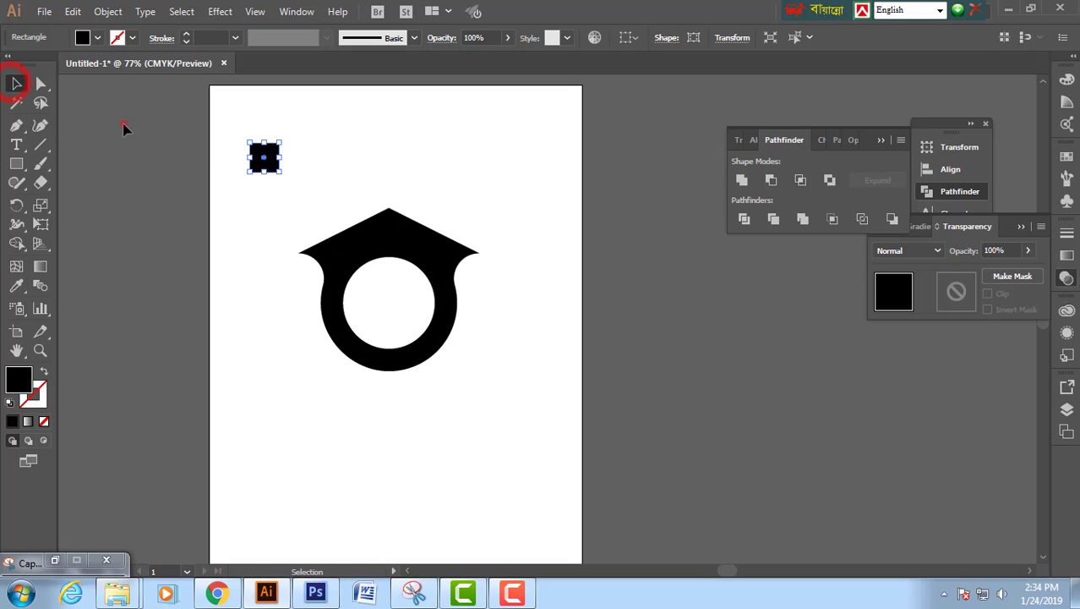
{"action": "left_click", "coordinate": [125, 124]}
{"action": "left_click_drag", "start_coordinate": [267, 160], "coordinate": [308, 166]}
{"action": "left_click", "coordinate": [277, 120]}
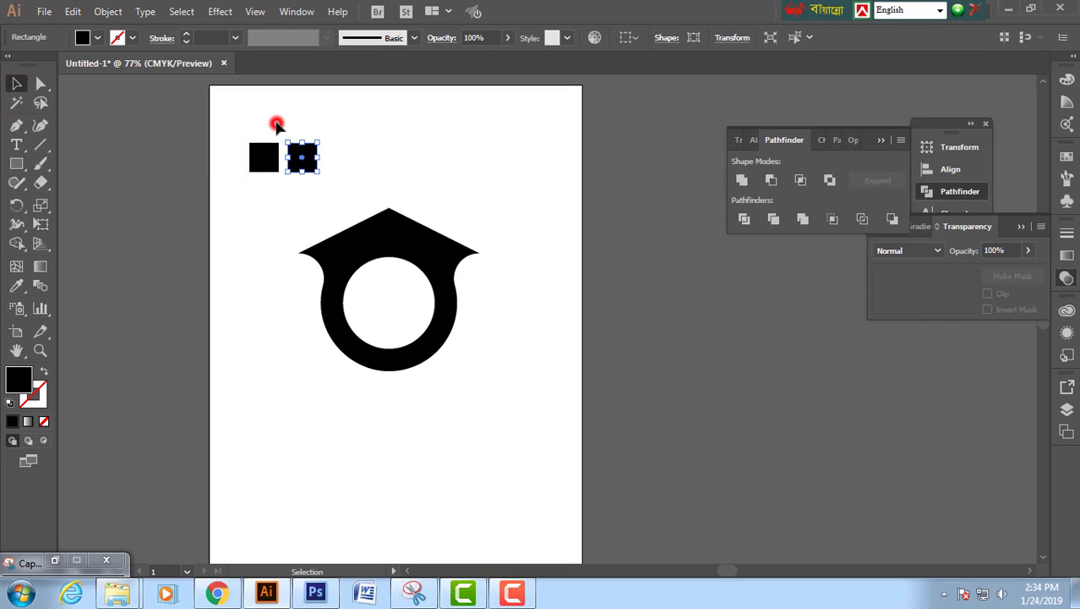
- Duplicate the pair of black squares just below to form a two-by-two window grid and unite all four squares
{"action": "left_click_drag", "start_coordinate": [254, 128], "coordinate": [297, 196]}
{"action": "left_click", "coordinate": [342, 138]}
{"action": "left_click_drag", "start_coordinate": [215, 129], "coordinate": [333, 198]}
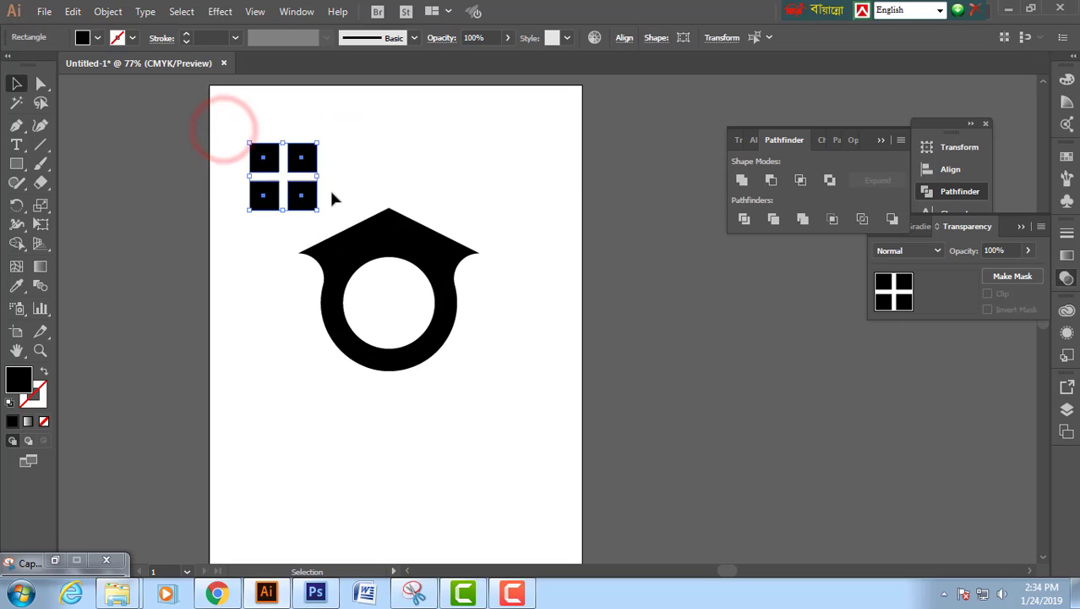
{"action": "left_click", "coordinate": [741, 180]}
- Fill the united window squares with red
{"action": "left_click", "coordinate": [97, 38]}
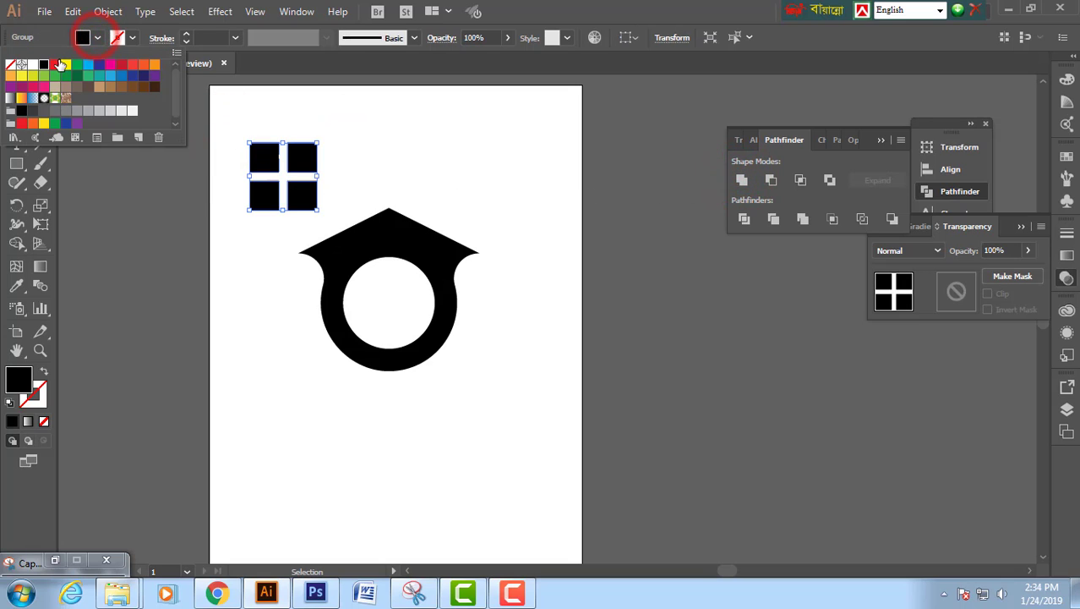
{"action": "left_click", "coordinate": [54, 65]}
{"action": "left_click", "coordinate": [337, 178]}
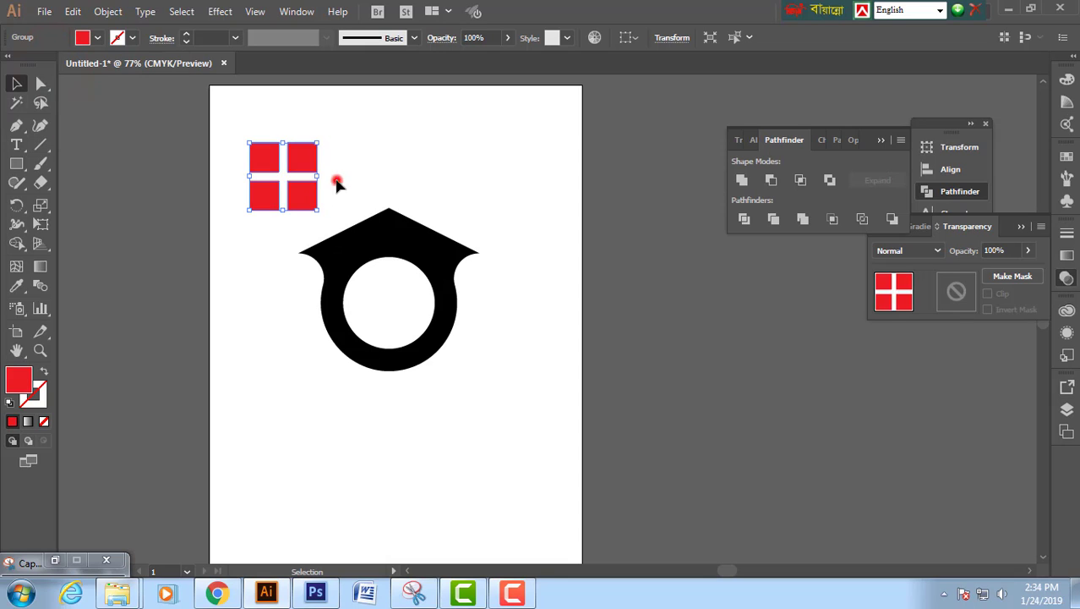
- Scale the red window down and place it in the middle of the ring's opening
{"action": "left_click_drag", "start_coordinate": [318, 210], "coordinate": [408, 284]}
{"action": "left_click", "coordinate": [316, 159]}
{"action": "left_click", "coordinate": [357, 196]}
- Align the red window and the house shape to each other on their horizontal centres
{"action": "left_click_drag", "start_coordinate": [326, 188], "coordinate": [471, 331]}
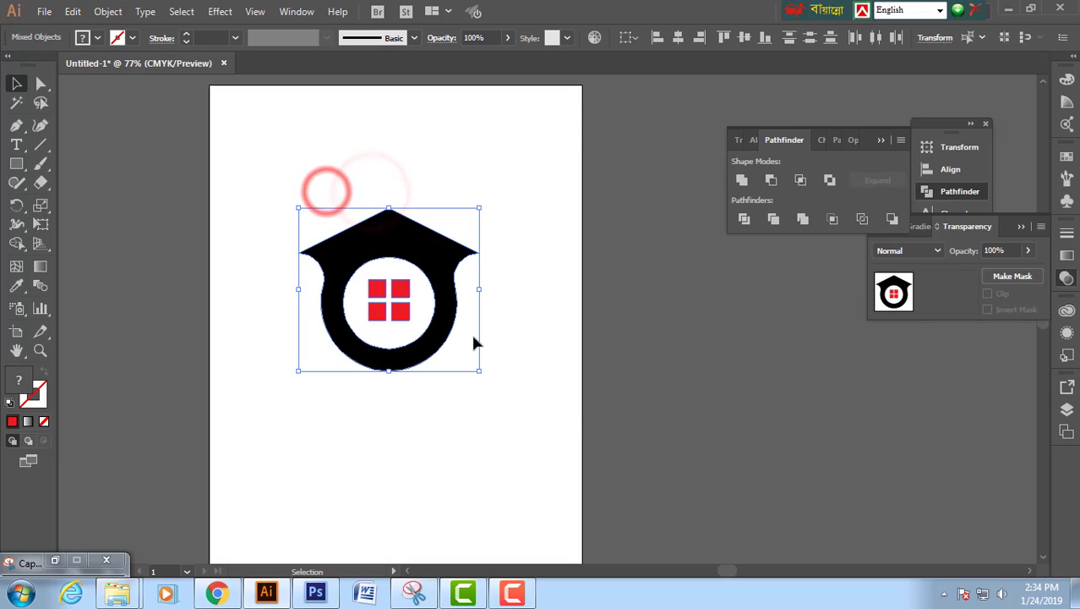
{"action": "left_click", "coordinate": [754, 140]}
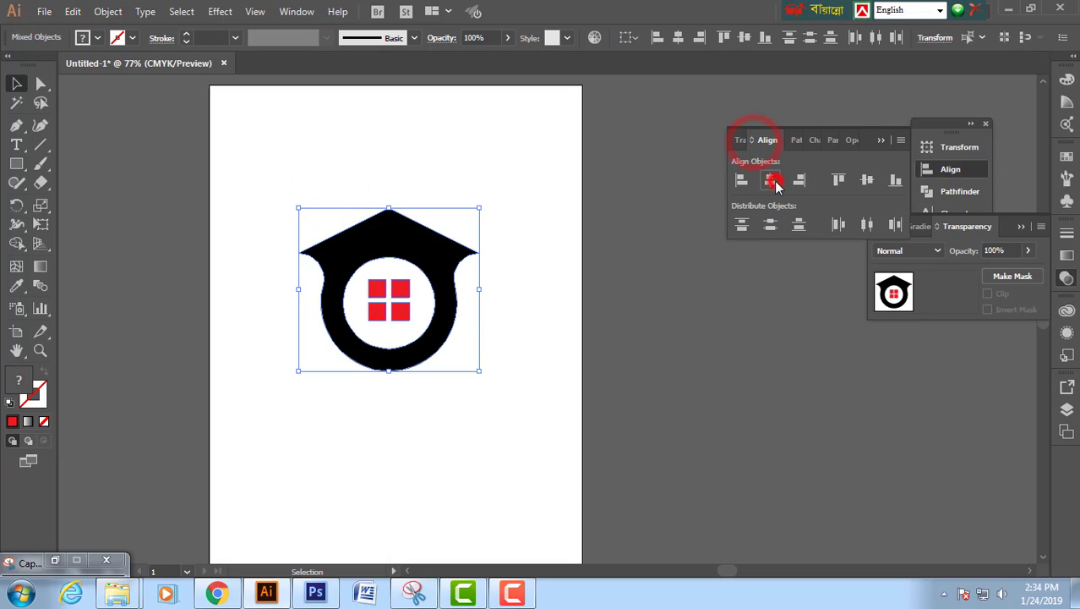
{"action": "left_click", "coordinate": [772, 180]}
{"action": "left_click", "coordinate": [600, 193]}
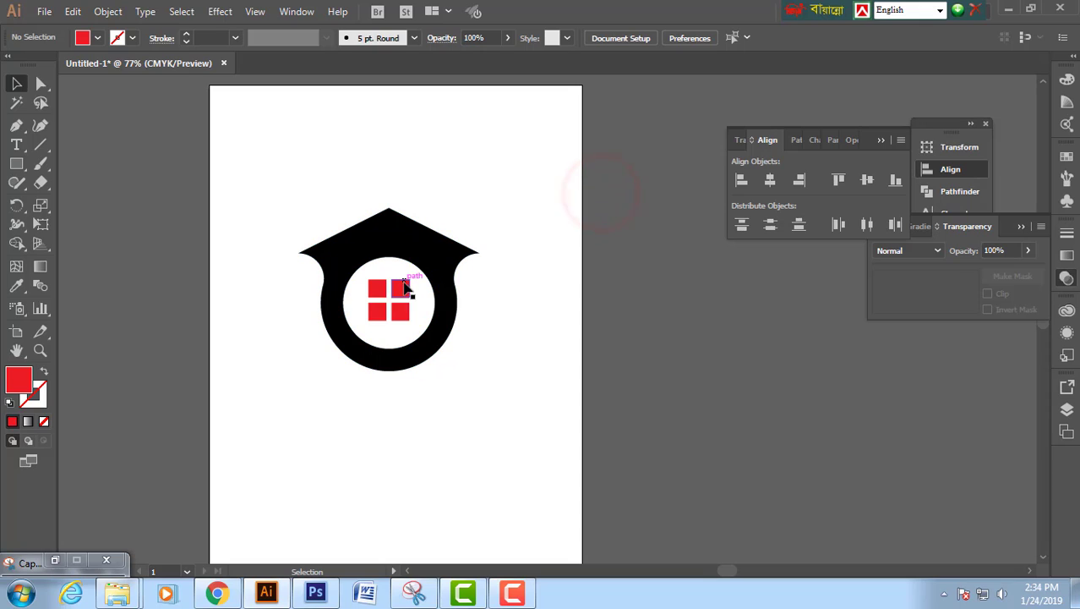
{"action": "left_click", "coordinate": [406, 289]}
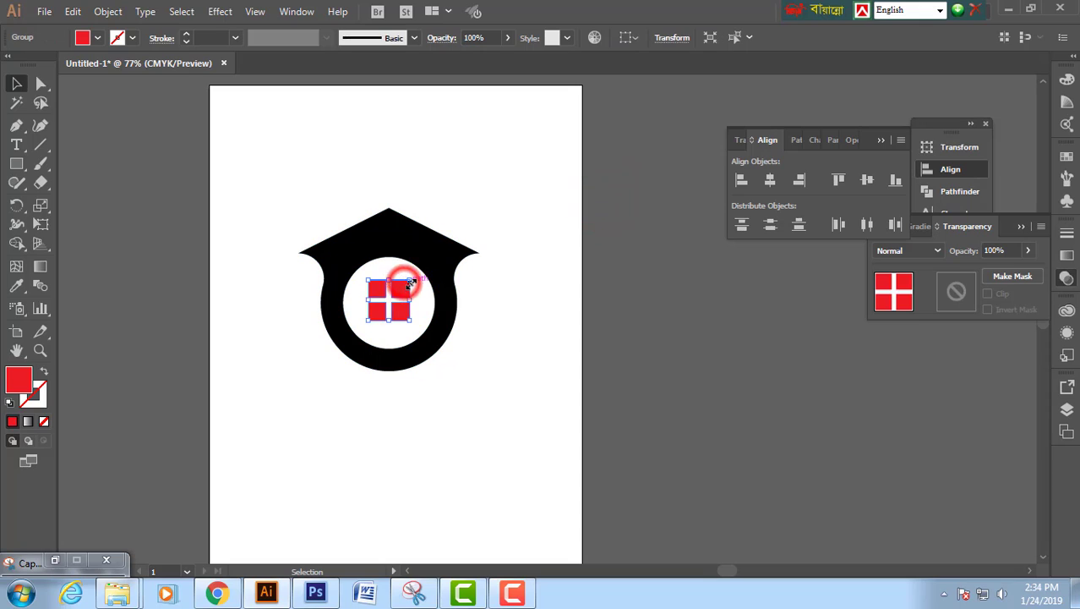
{"action": "left_click", "coordinate": [486, 269]}
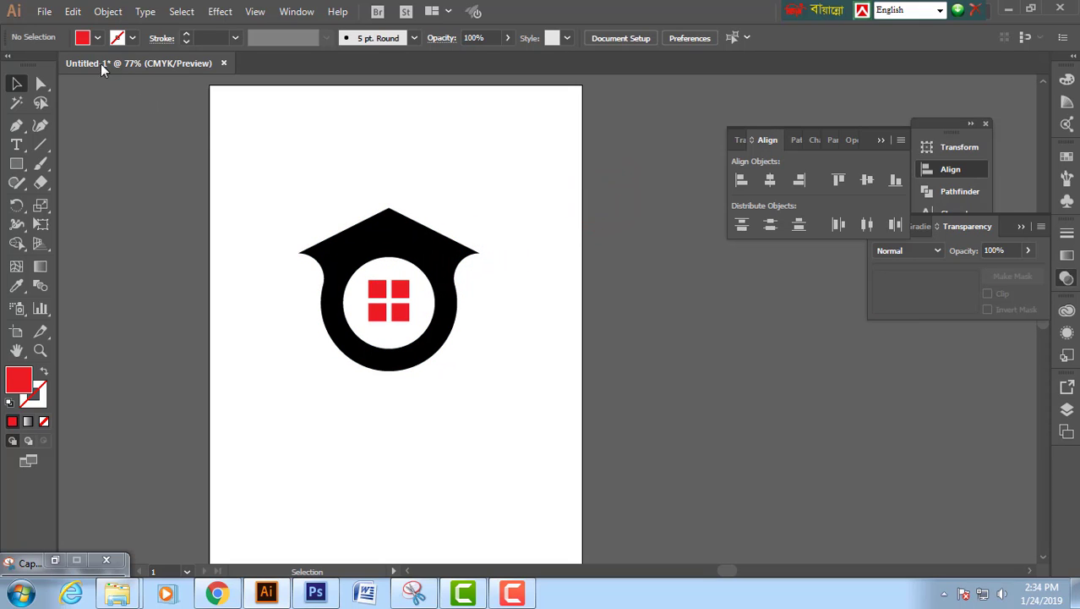
- Export the artwork to the Desktop as a PNG named "home icon" at Screen (72 ppi) with a transparent background
{"action": "left_click", "coordinate": [42, 12]}
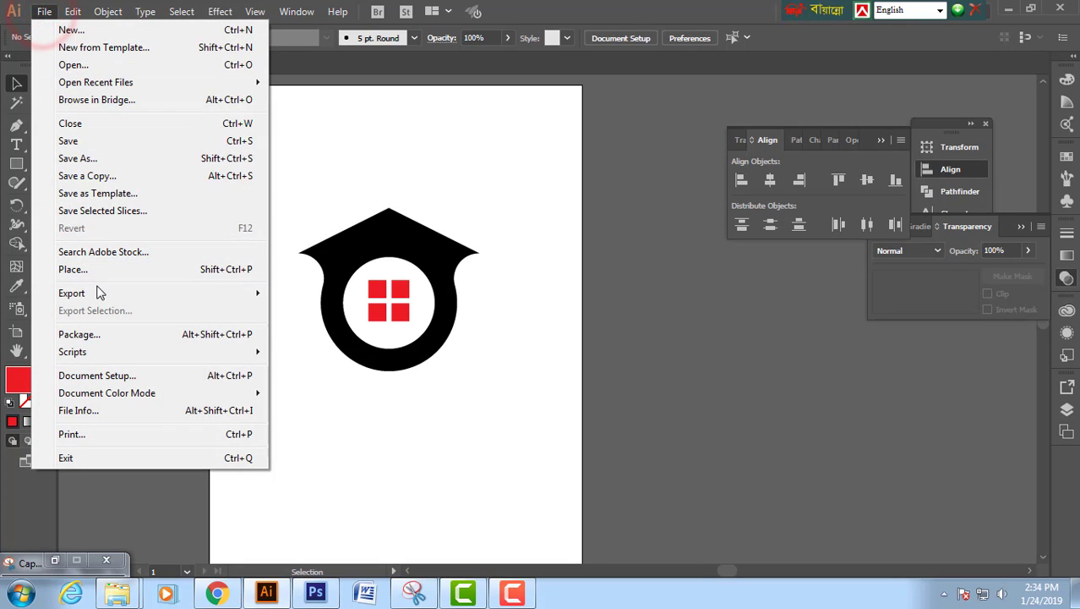
{"action": "left_click", "coordinate": [93, 293]}
{"action": "left_click", "coordinate": [335, 309]}
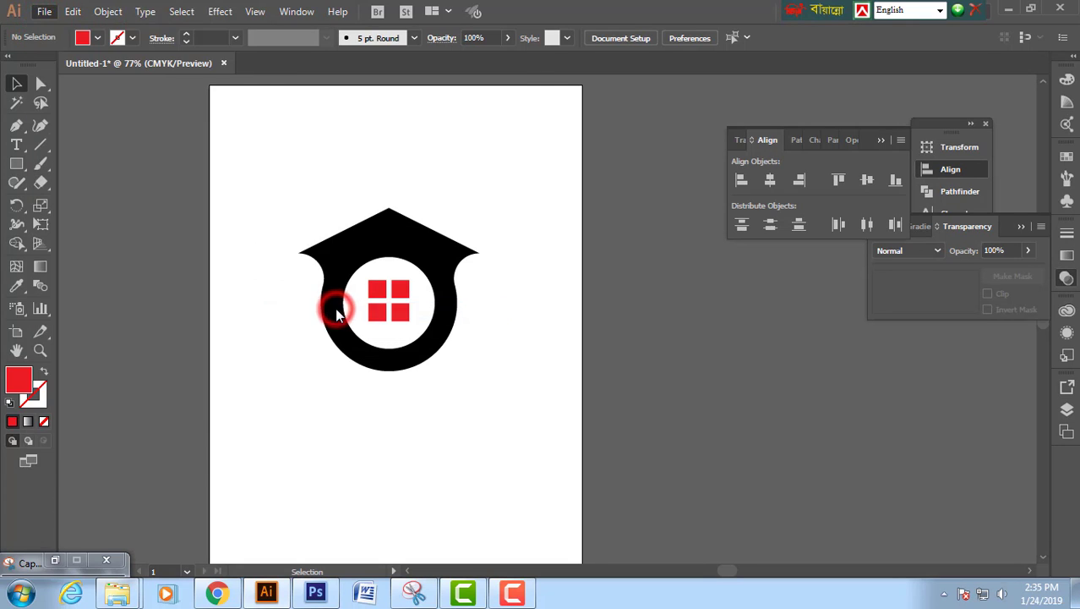
{"action": "left_click", "coordinate": [66, 108]}
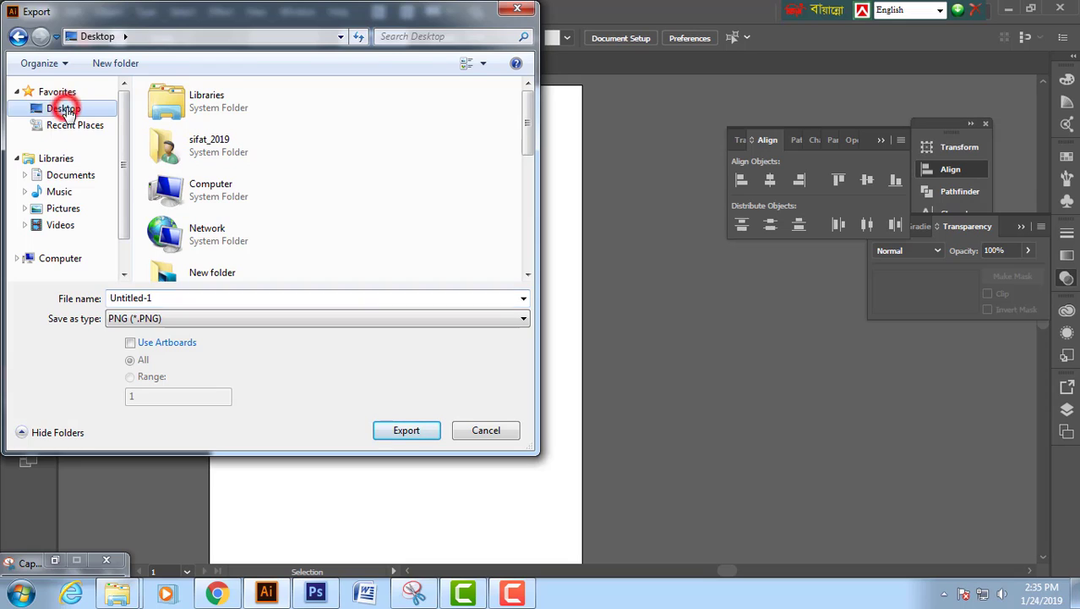
{"action": "double_click", "coordinate": [156, 300]}
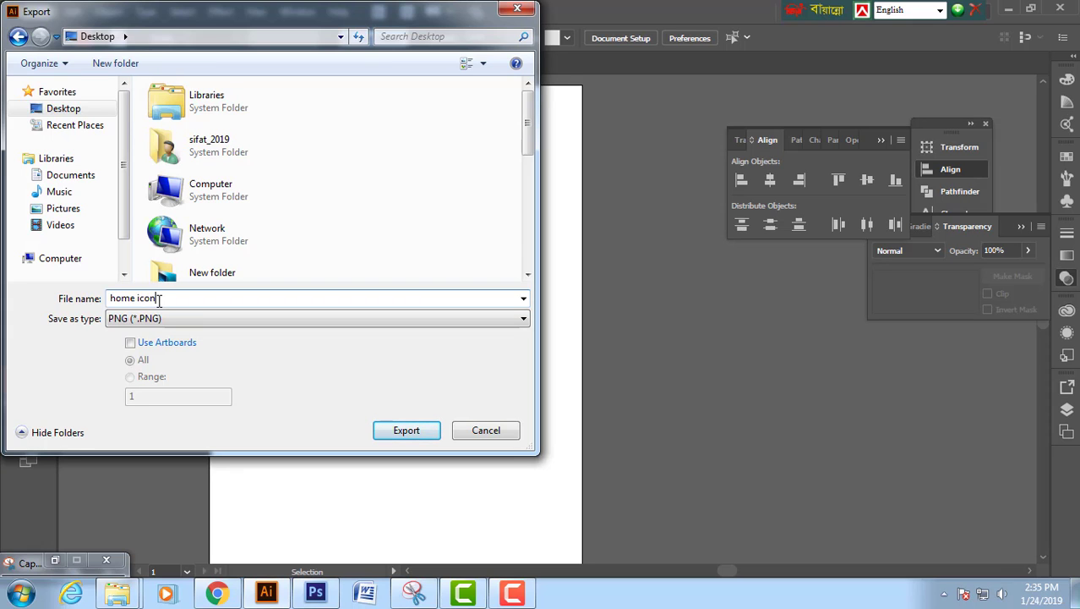
{"action": "type", "text": "home icon"}
{"action": "left_click", "coordinate": [406, 431]}
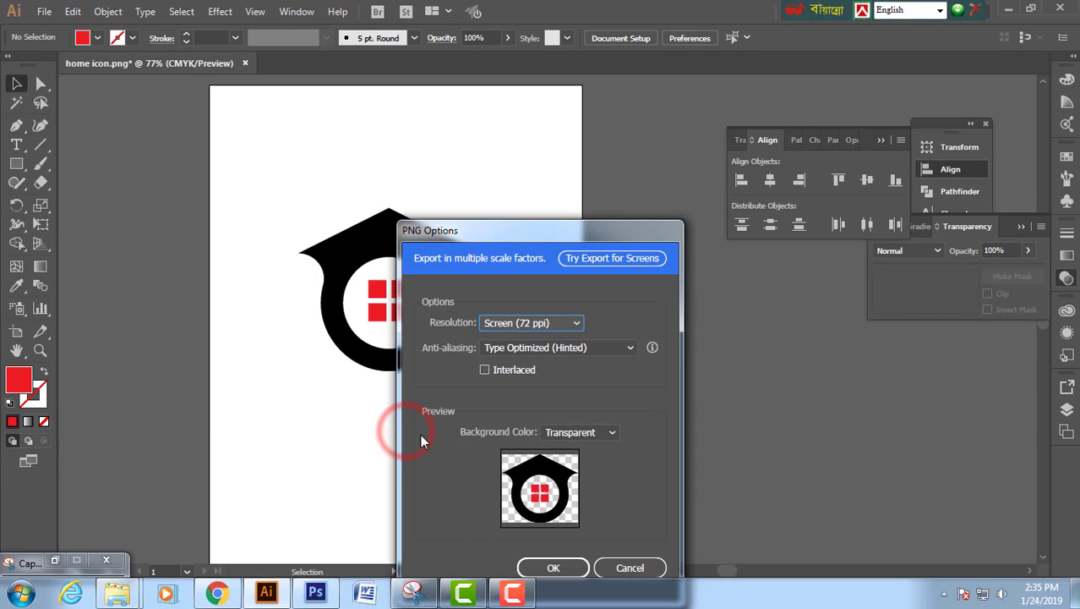
{"action": "left_click", "coordinate": [554, 568]}
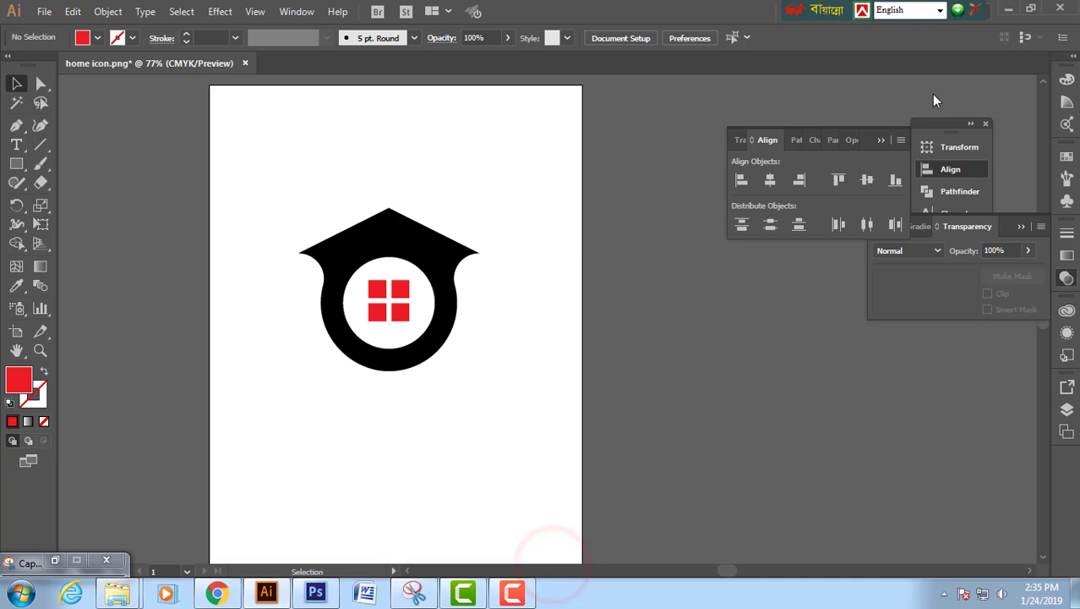
{"action": "left_click", "coordinate": [1012, 10]}
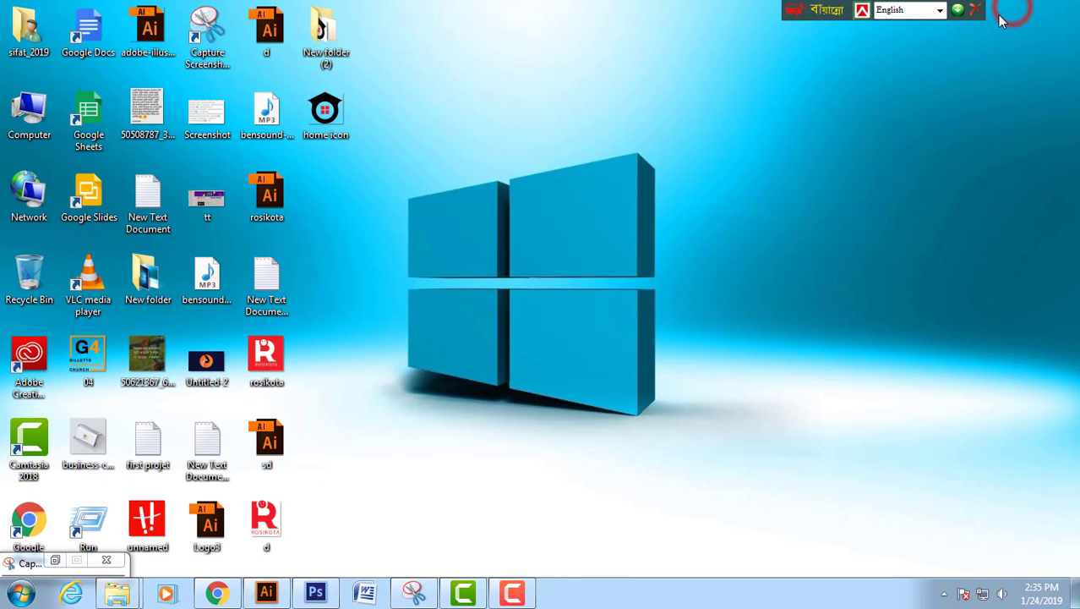
{"action": "right_click", "coordinate": [461, 113]}
{"action": "left_click", "coordinate": [496, 152]}
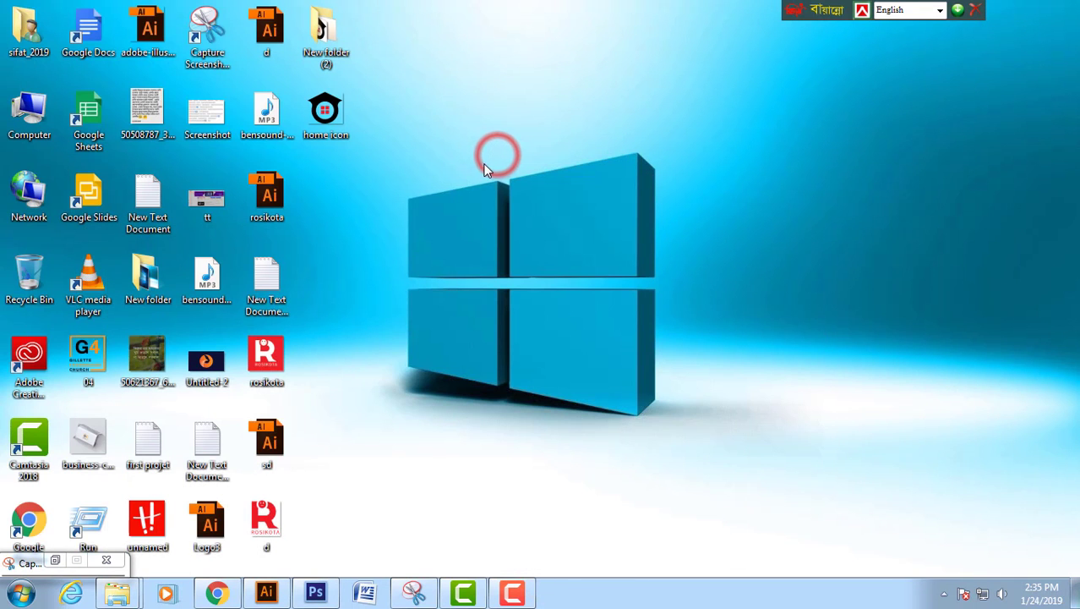
{"action": "double_click", "coordinate": [43, 106]}
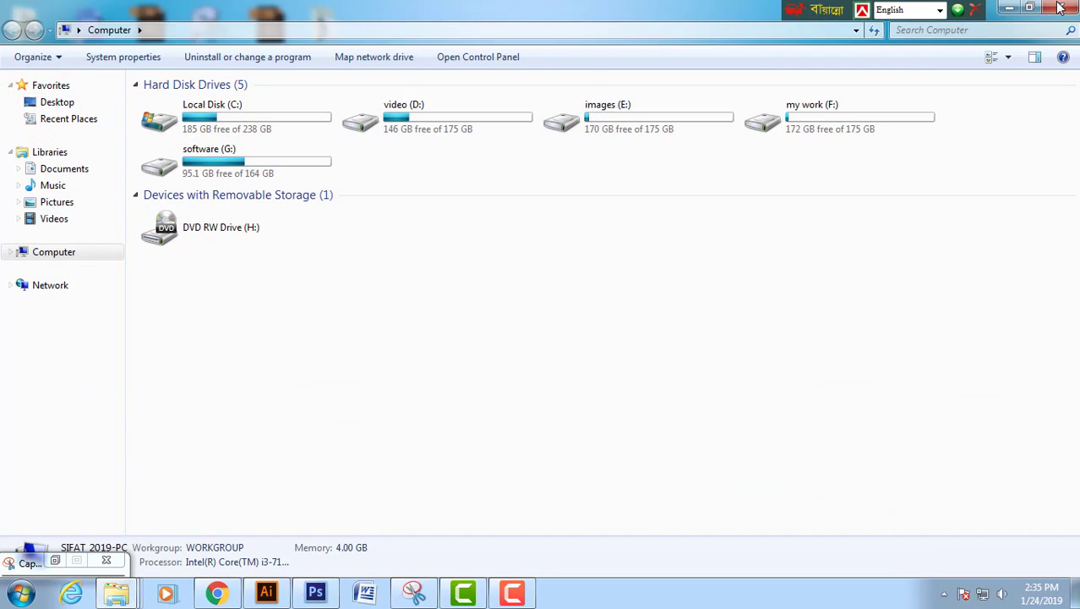
{"action": "left_click", "coordinate": [1061, 8]}
- Open the "I Love 3D logo Mock-Up" PSD from its folder in Photoshop and open the Highlight 2 smart object's contents
{"action": "mouse_move", "coordinate": [119, 595]}
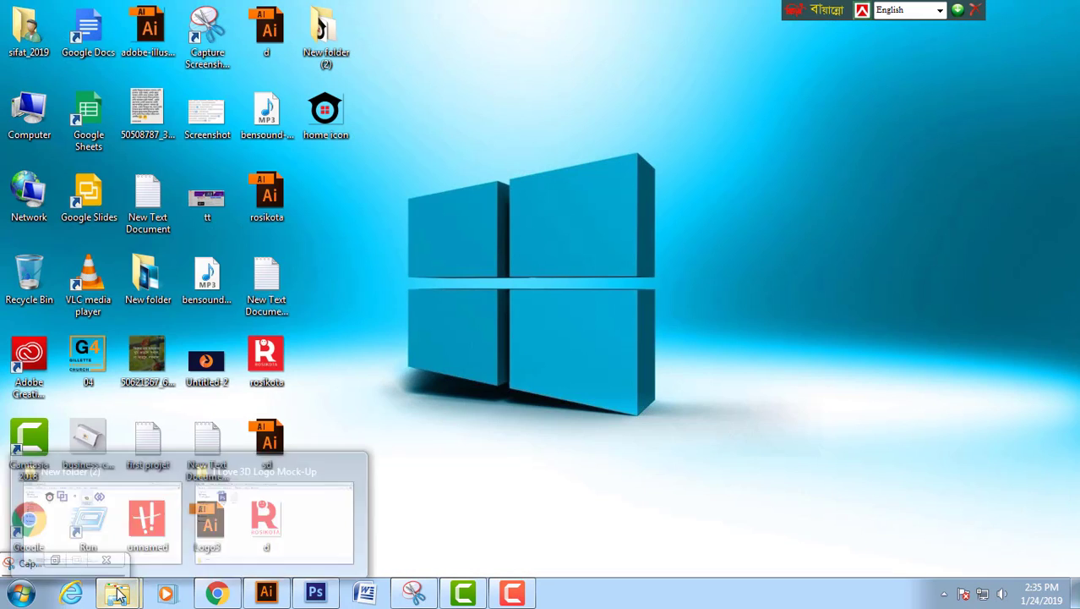
{"action": "left_click", "coordinate": [253, 514]}
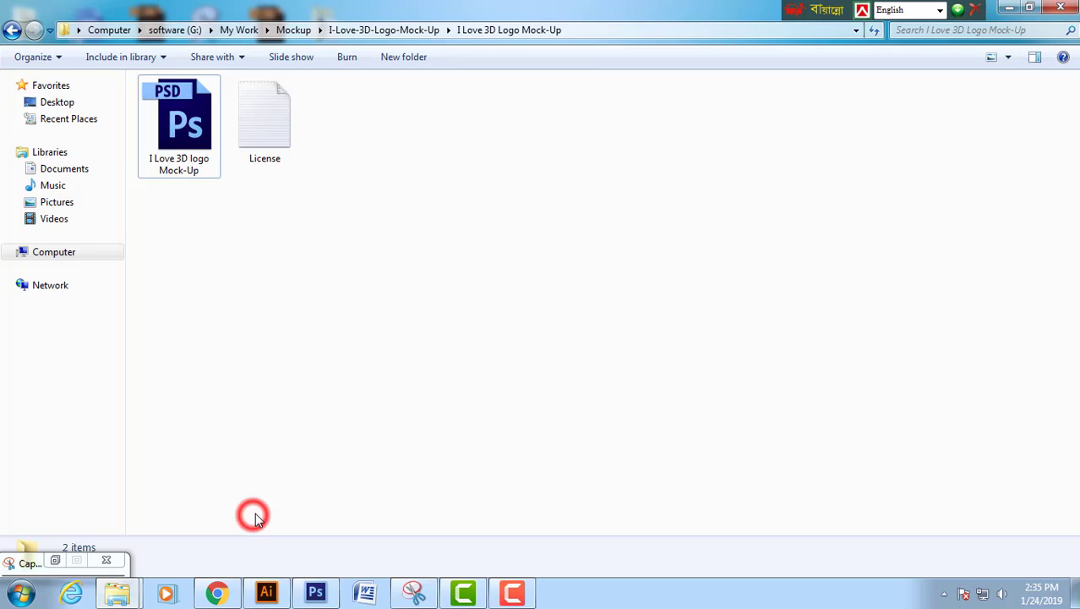
{"action": "double_click", "coordinate": [197, 156]}
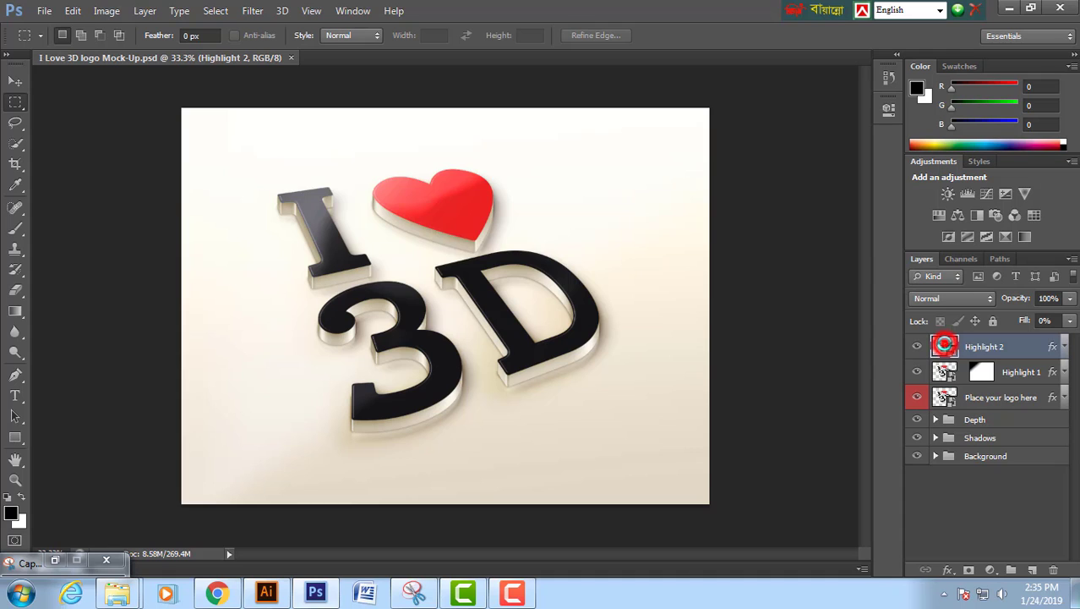
{"action": "double_click", "coordinate": [944, 344]}
{"action": "left_click", "coordinate": [542, 247]}
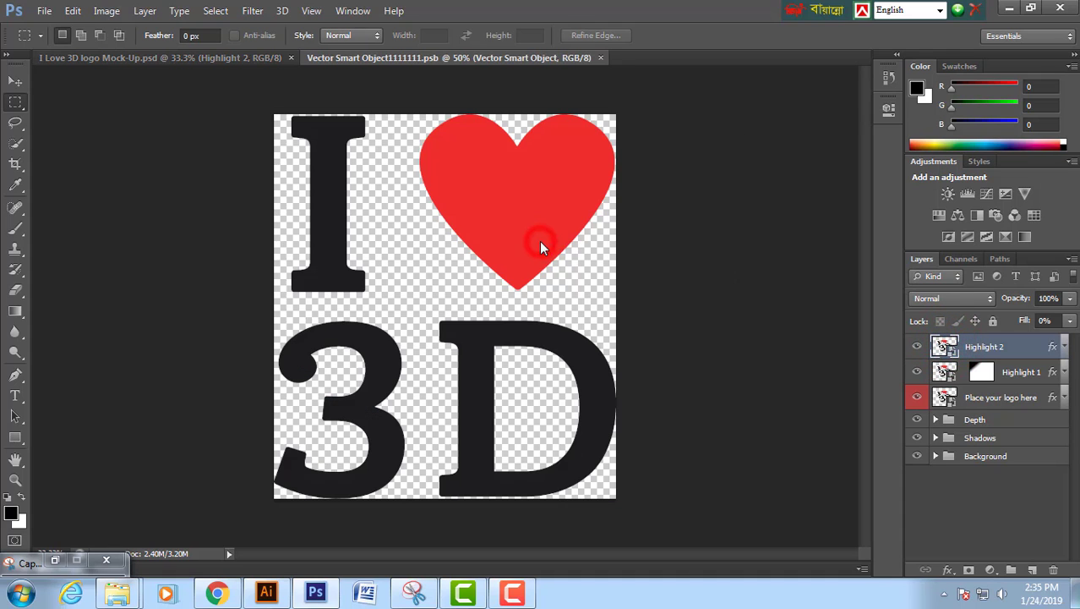
- Place the "home icon" PNG from the Desktop into the smart object document
{"action": "left_click", "coordinate": [43, 11]}
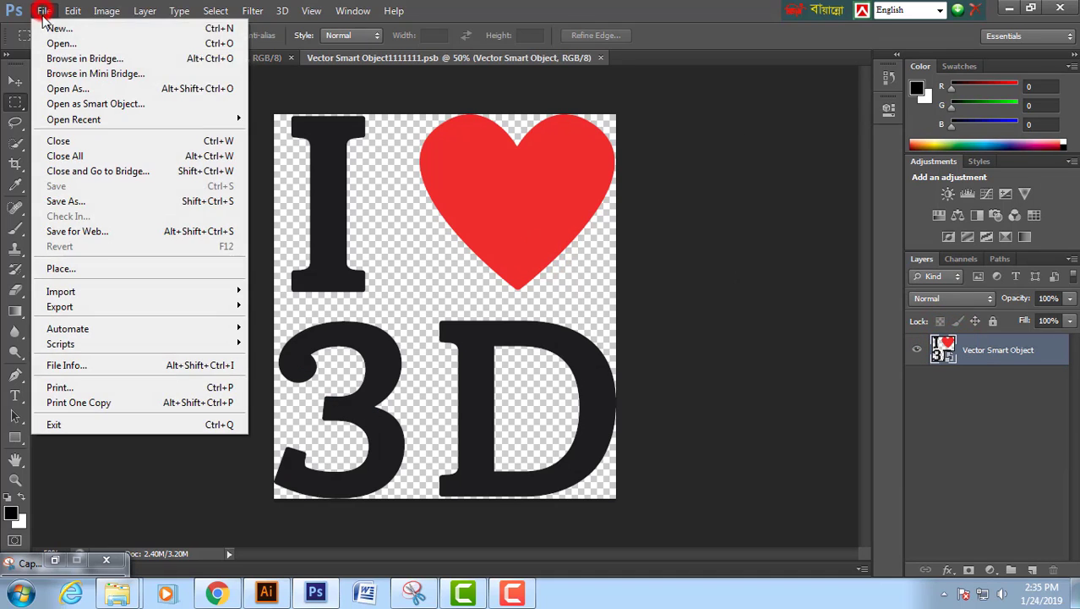
{"action": "left_click", "coordinate": [66, 269]}
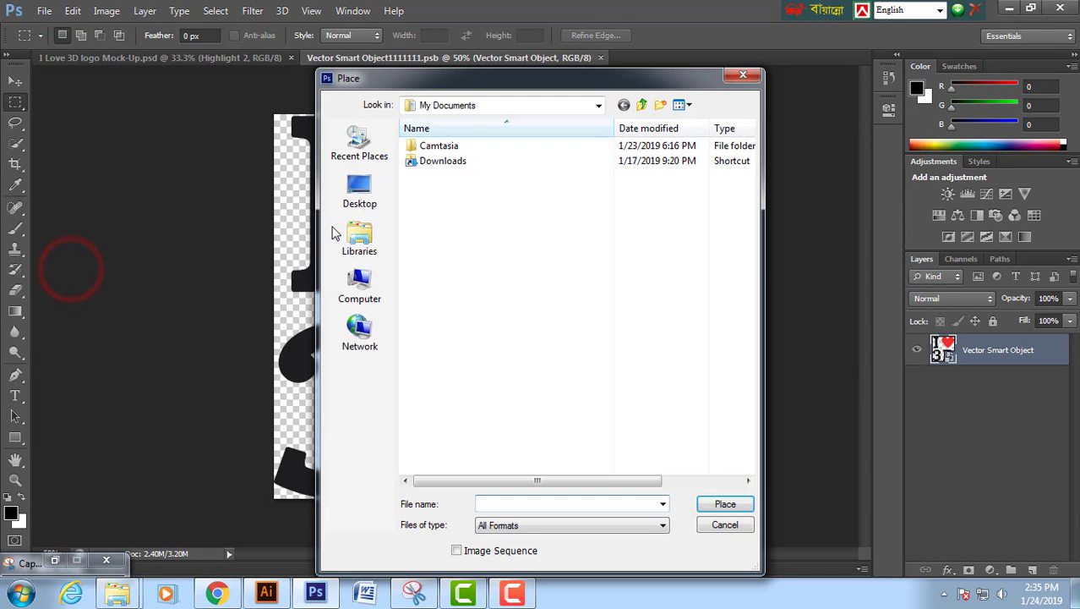
{"action": "left_click", "coordinate": [363, 195]}
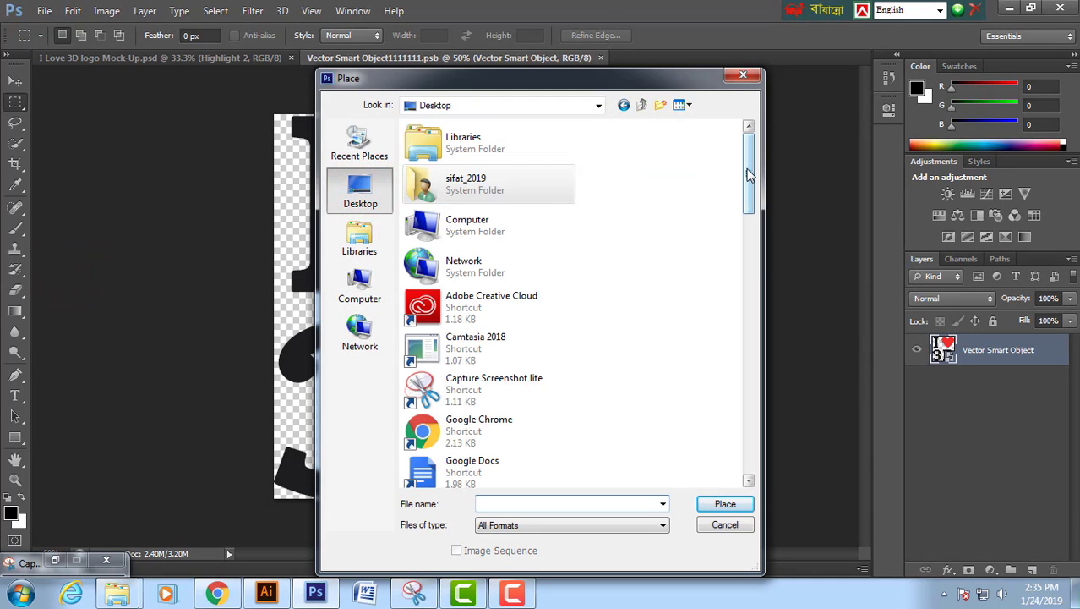
{"action": "left_click_drag", "start_coordinate": [747, 169], "coordinate": [749, 230]}
{"action": "left_click_drag", "start_coordinate": [749, 251], "coordinate": [755, 344]}
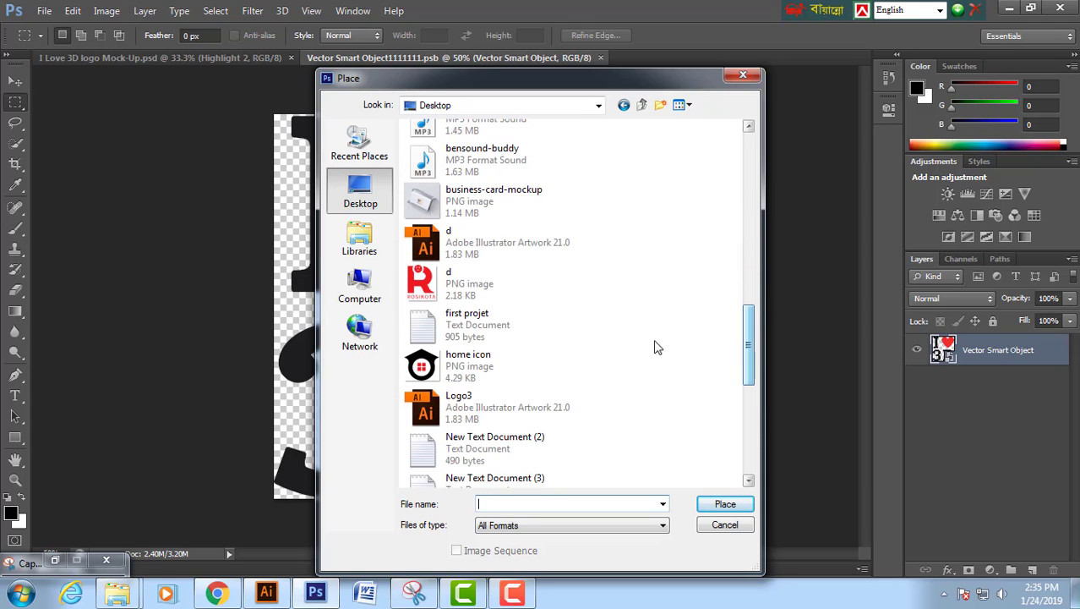
{"action": "left_click", "coordinate": [485, 370]}
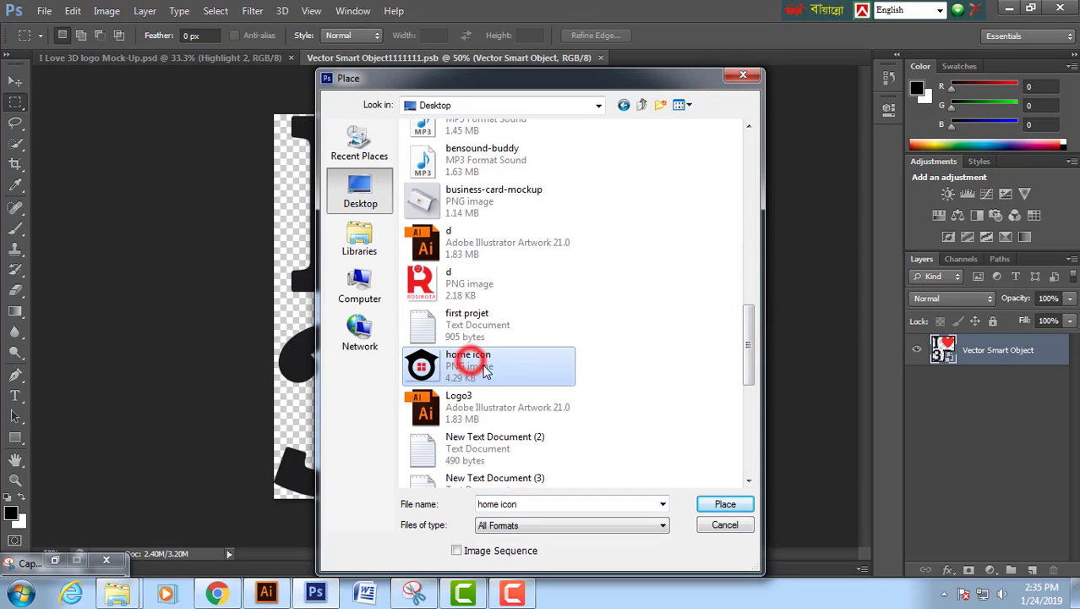
{"action": "left_click", "coordinate": [724, 503]}
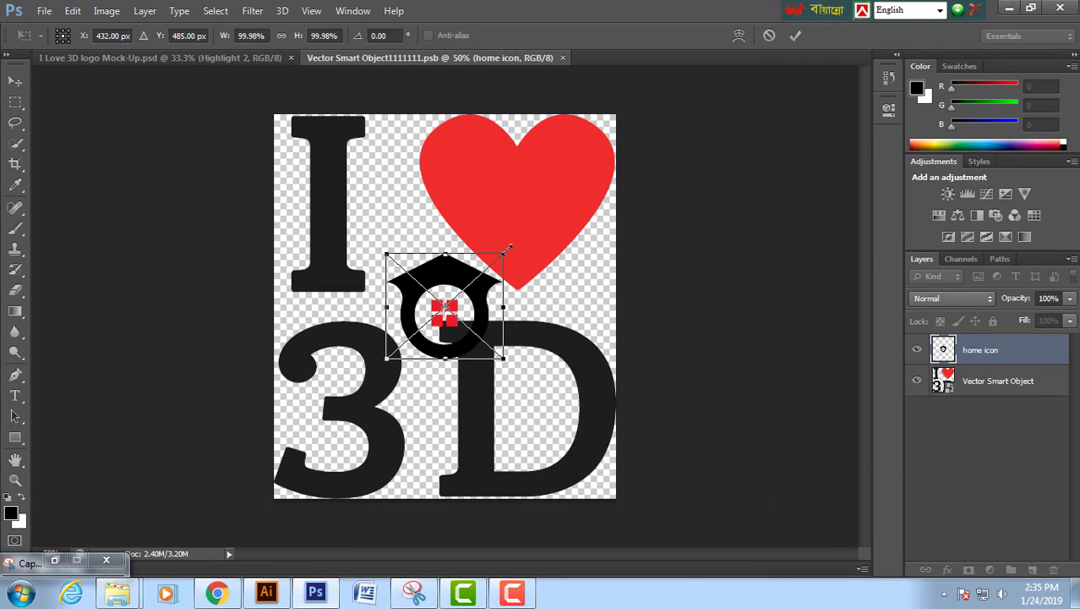
- Scale the placed home icon around its centre to about 287% so it nearly spans the canvas width
{"action": "left_click_drag", "start_coordinate": [505, 251], "coordinate": [629, 162]}
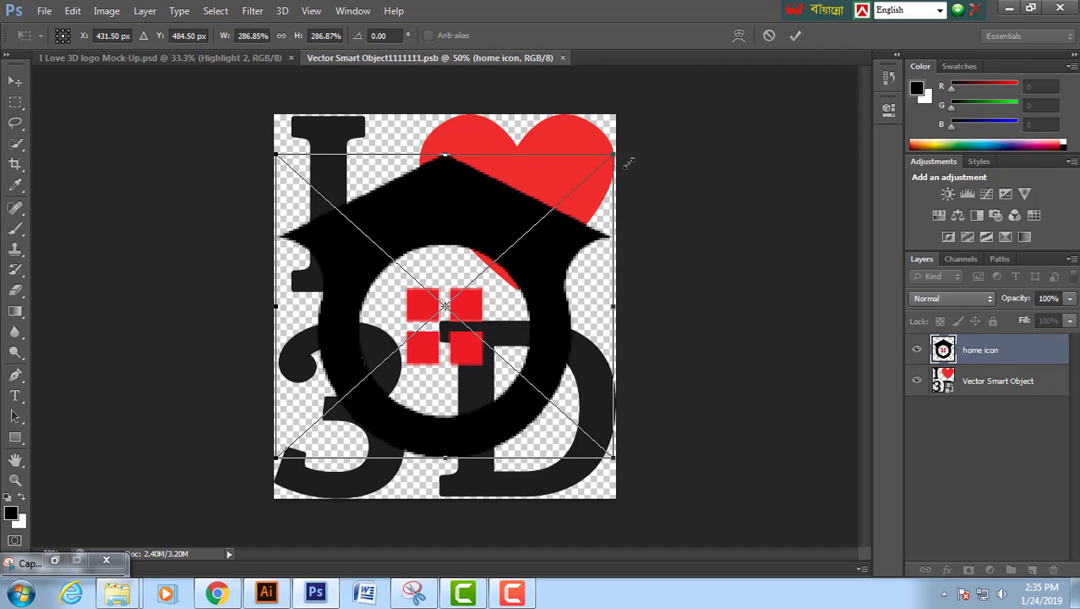
{"action": "key", "text": "Return"}
{"action": "key", "text": "m"}
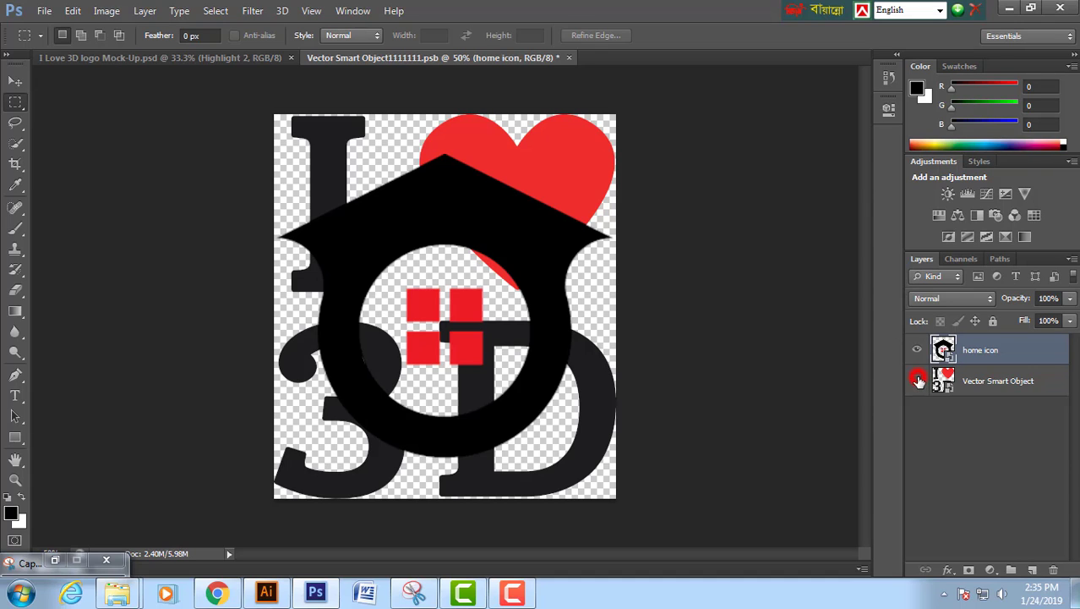
- Hide the original Vector Smart Object layer and save the smart object to update the 3D mockup document
{"action": "left_click", "coordinate": [917, 380]}
{"action": "left_click", "coordinate": [44, 10]}
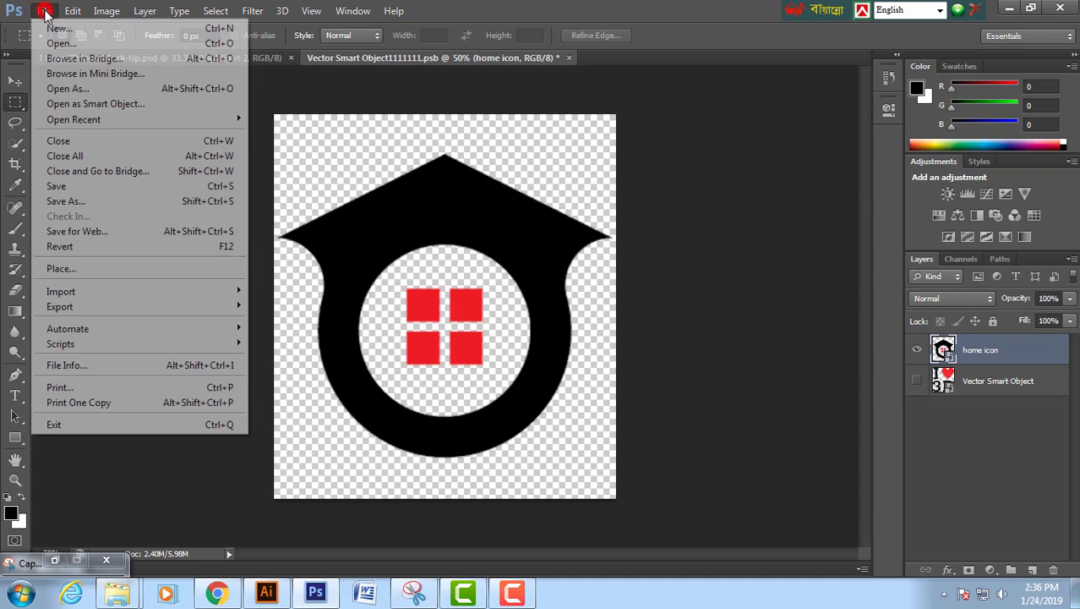
{"action": "left_click", "coordinate": [68, 190]}
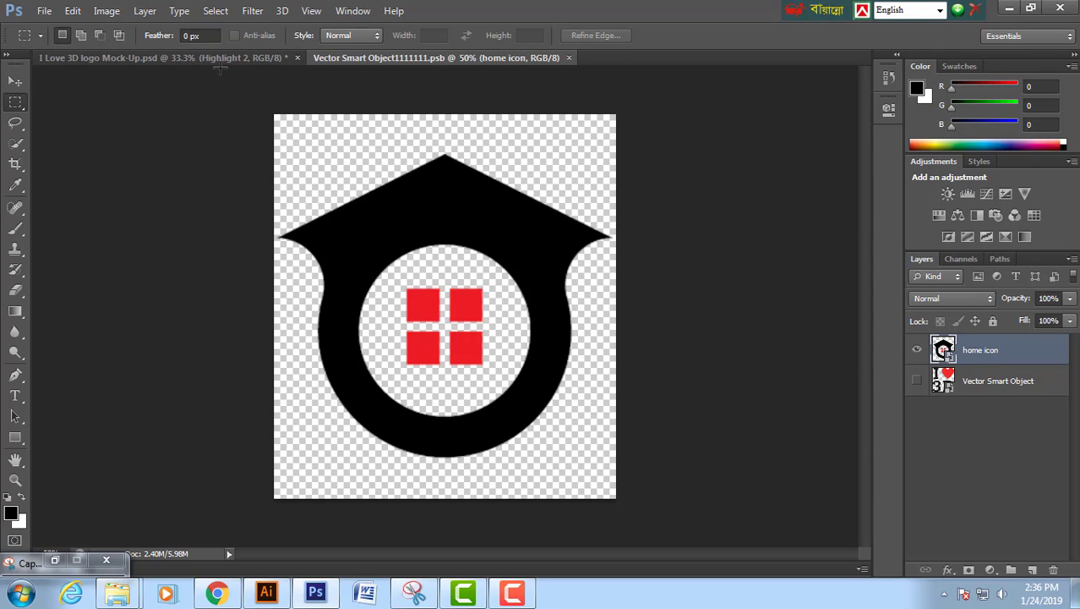
{"action": "left_click", "coordinate": [217, 59]}
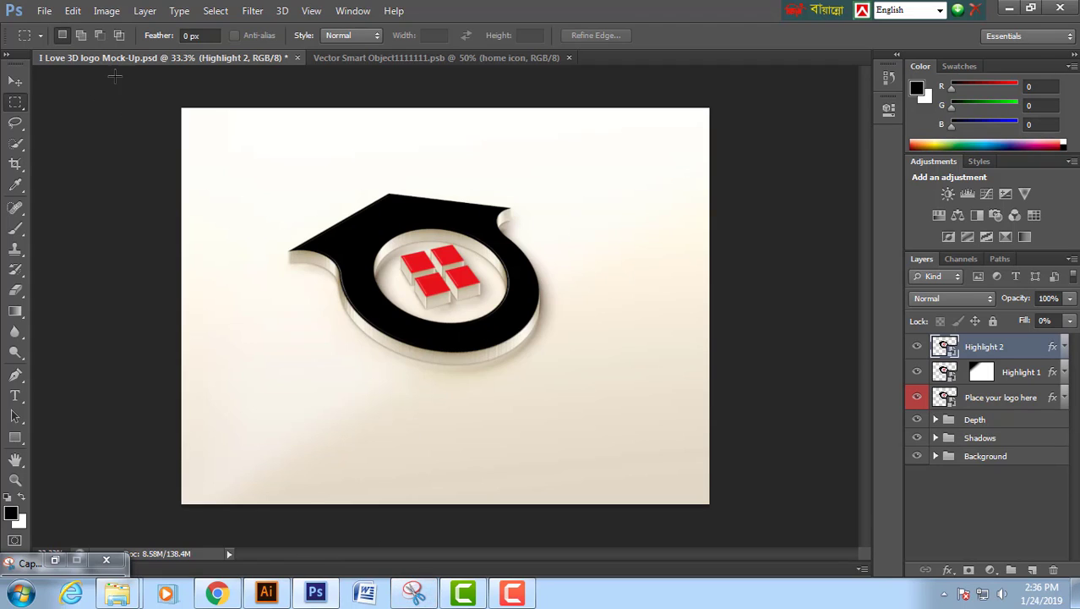
- Save a copy of the 3D mockup to the Desktop as a JPEG named "ff" at quality 8, Baseline ("Standard")
{"action": "left_click", "coordinate": [44, 11]}
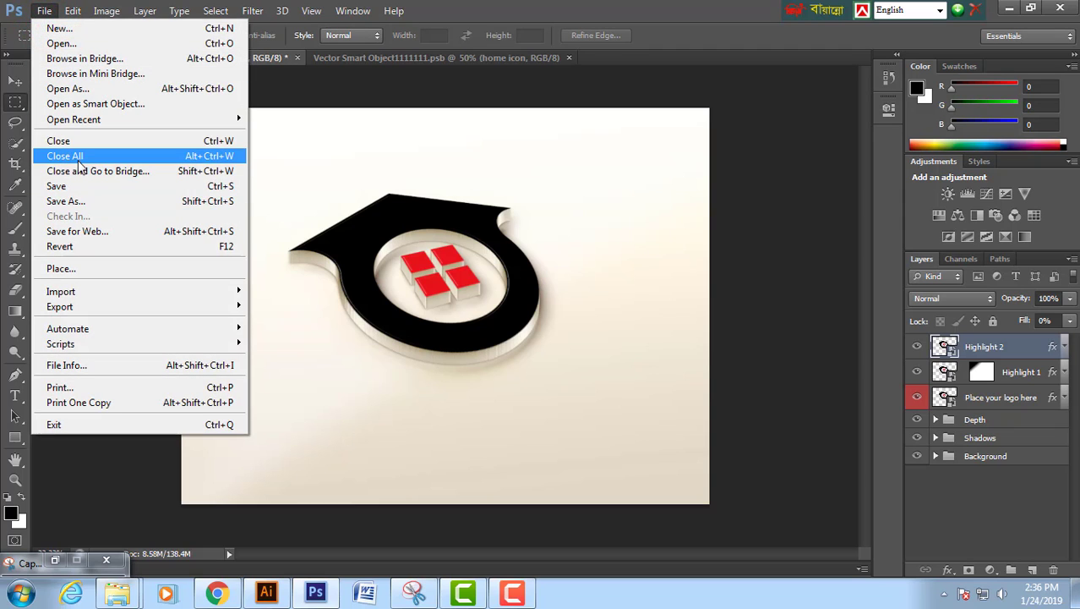
{"action": "left_click", "coordinate": [79, 201]}
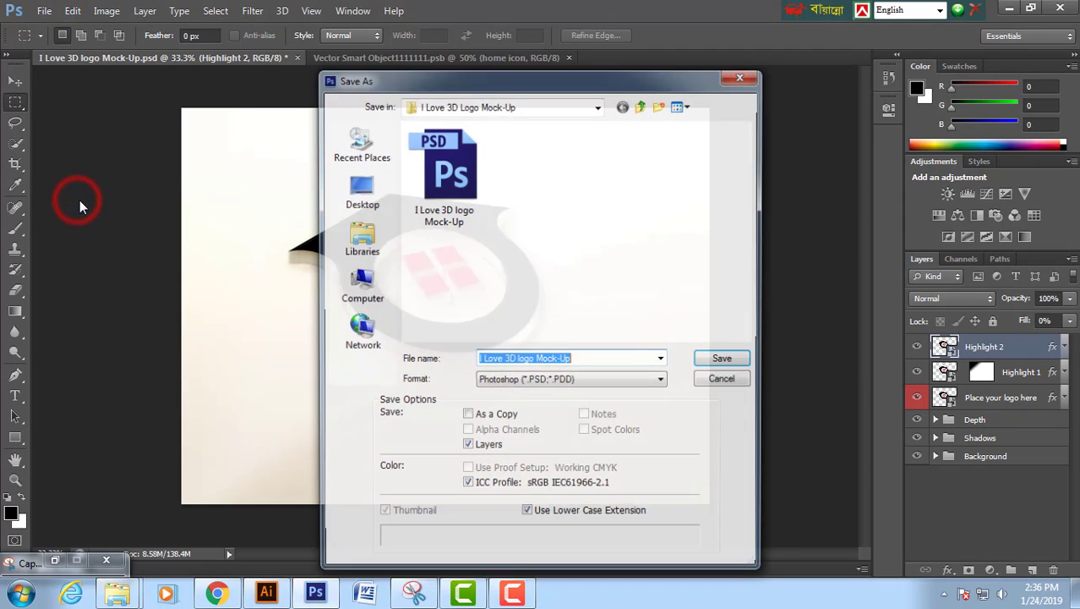
{"action": "left_click", "coordinate": [353, 183]}
{"action": "left_click", "coordinate": [579, 379]}
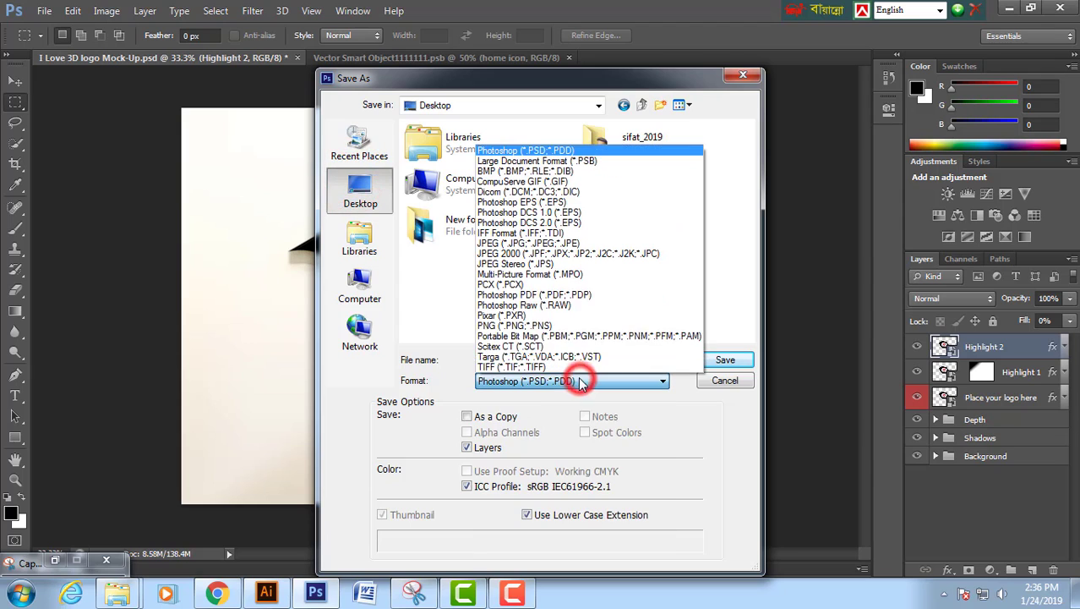
{"action": "left_click", "coordinate": [526, 242]}
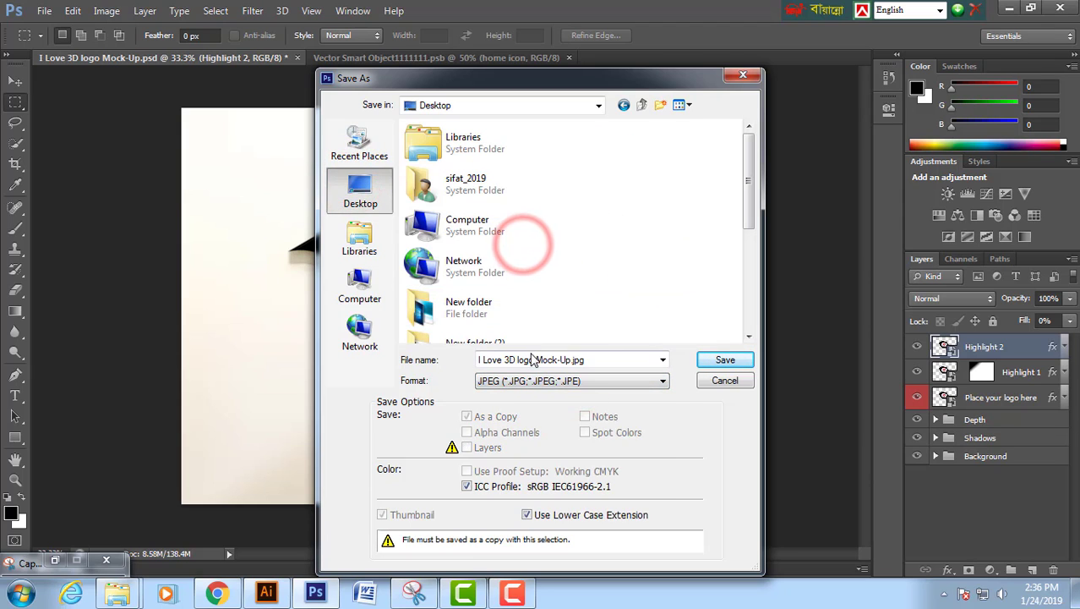
{"action": "left_click_drag", "start_coordinate": [531, 356], "coordinate": [649, 359]}
{"action": "type", "text": "ff"}
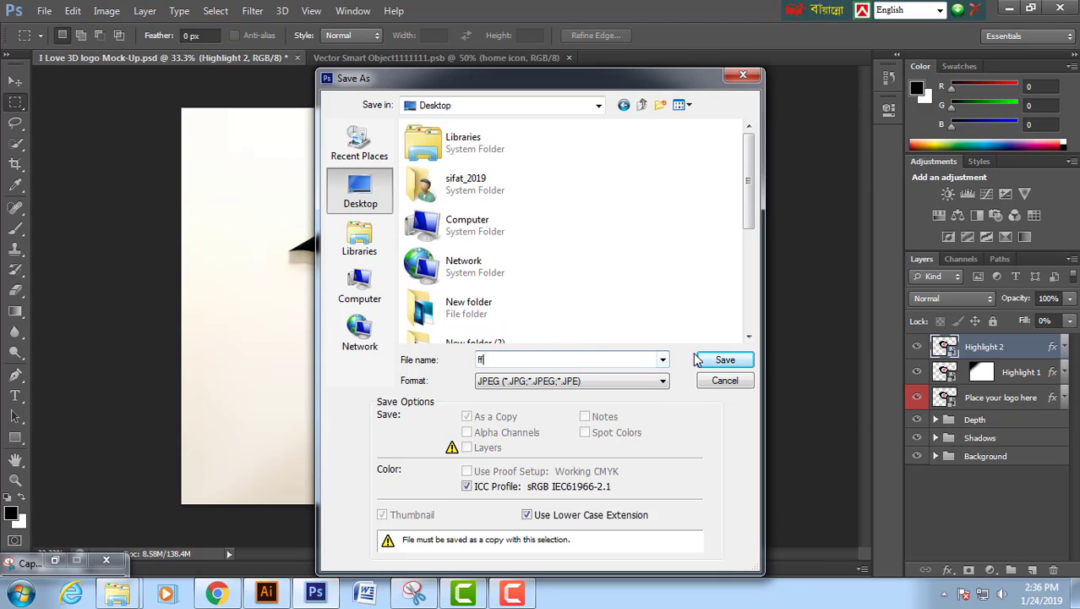
{"action": "left_click", "coordinate": [723, 360]}
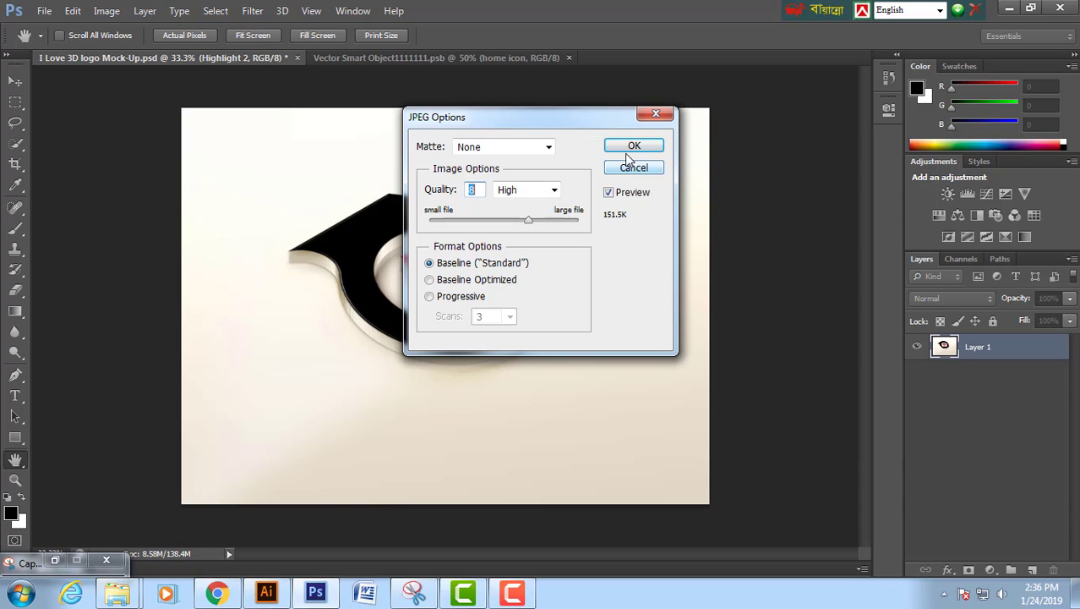
{"action": "left_click", "coordinate": [630, 147]}
- Switch to the Desktop, view the exported "ff" image in Windows Photo Viewer and close the viewer
{"action": "left_click", "coordinate": [1009, 8]}
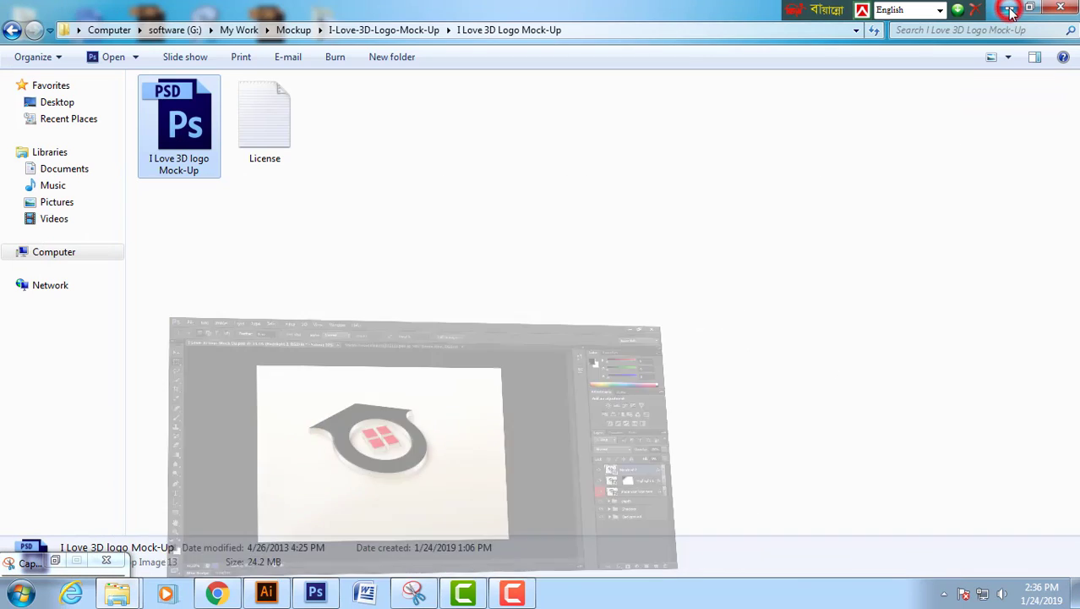
{"action": "left_click", "coordinate": [1010, 10]}
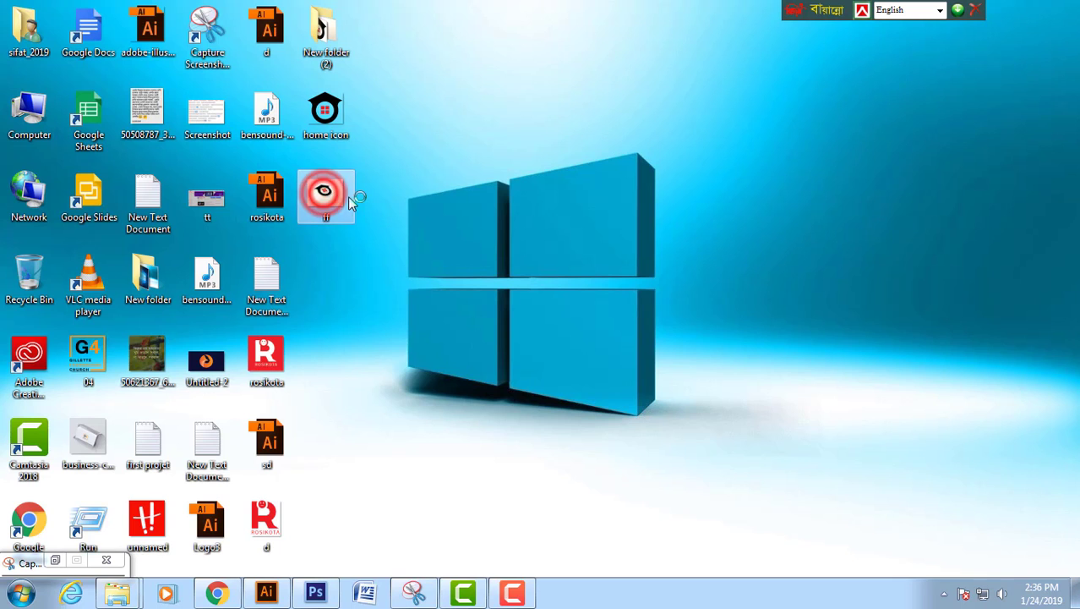
{"action": "double_click", "coordinate": [351, 203]}
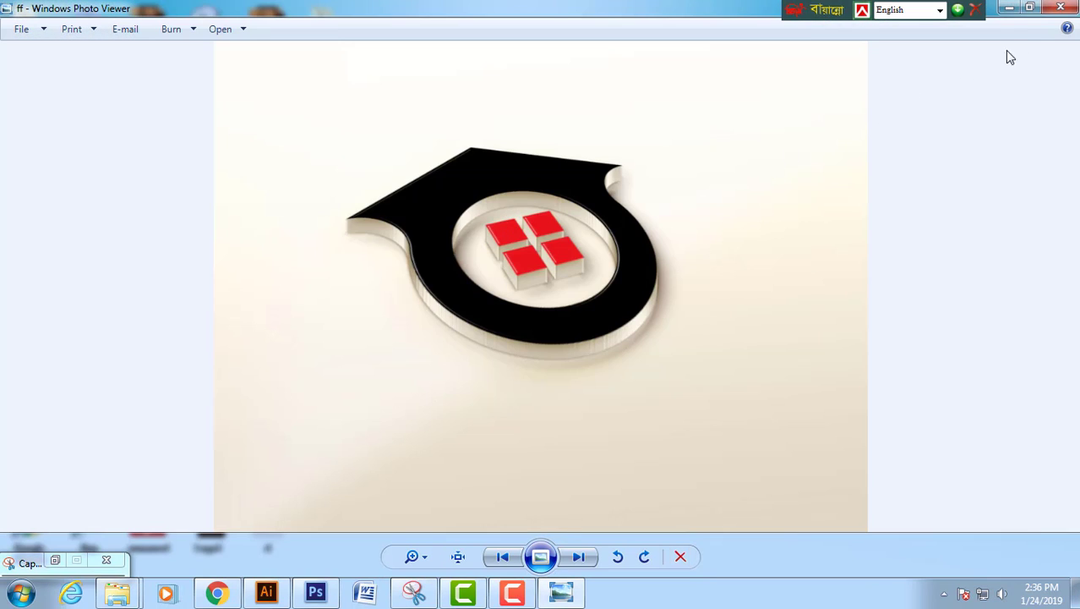
{"action": "left_click", "coordinate": [1059, 8]}
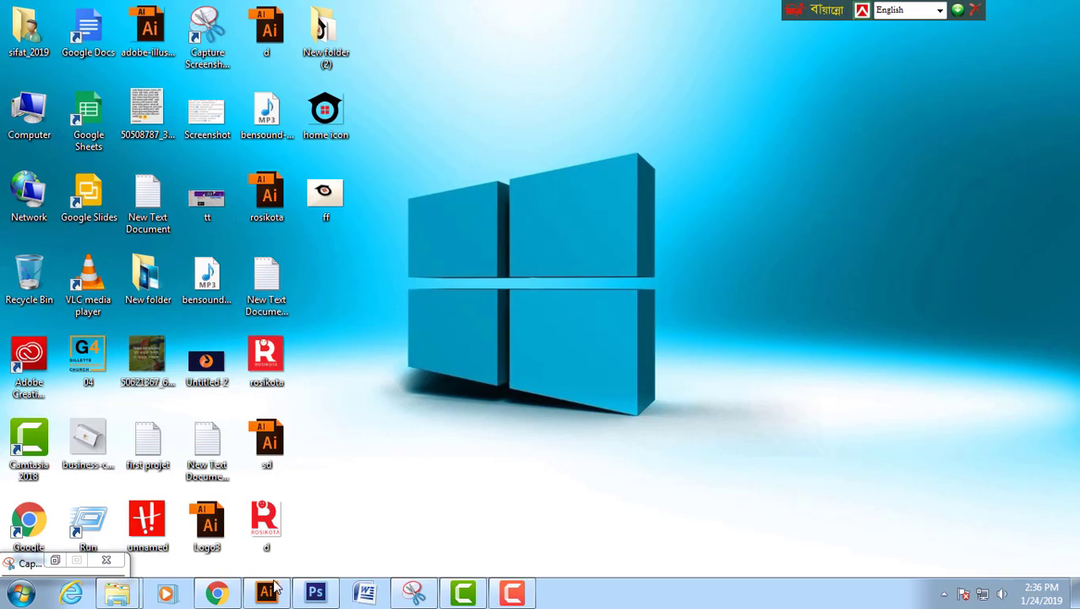
{"action": "left_click", "coordinate": [511, 592]}
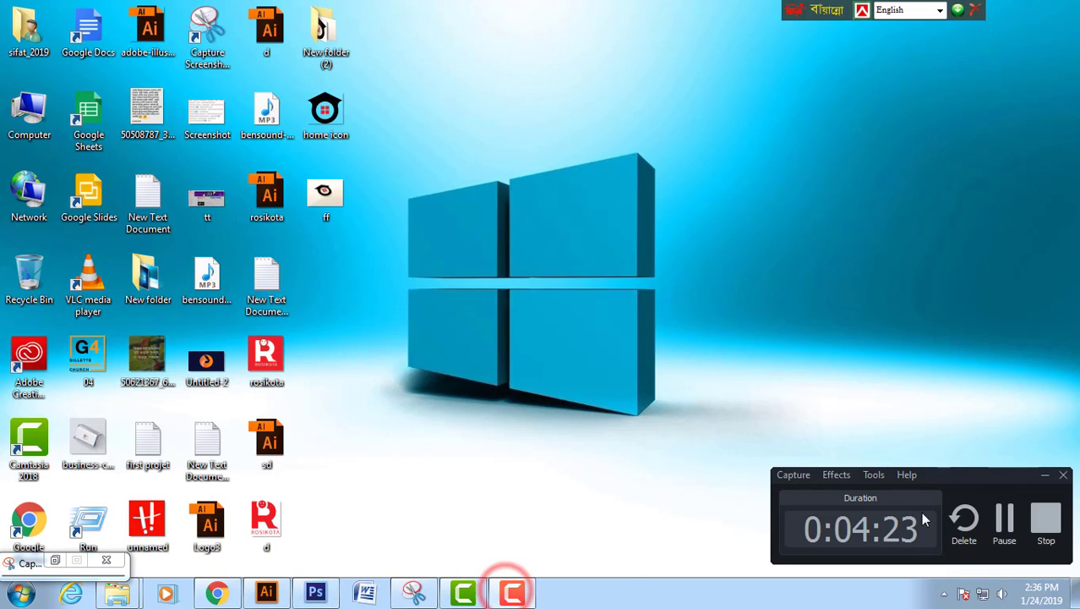